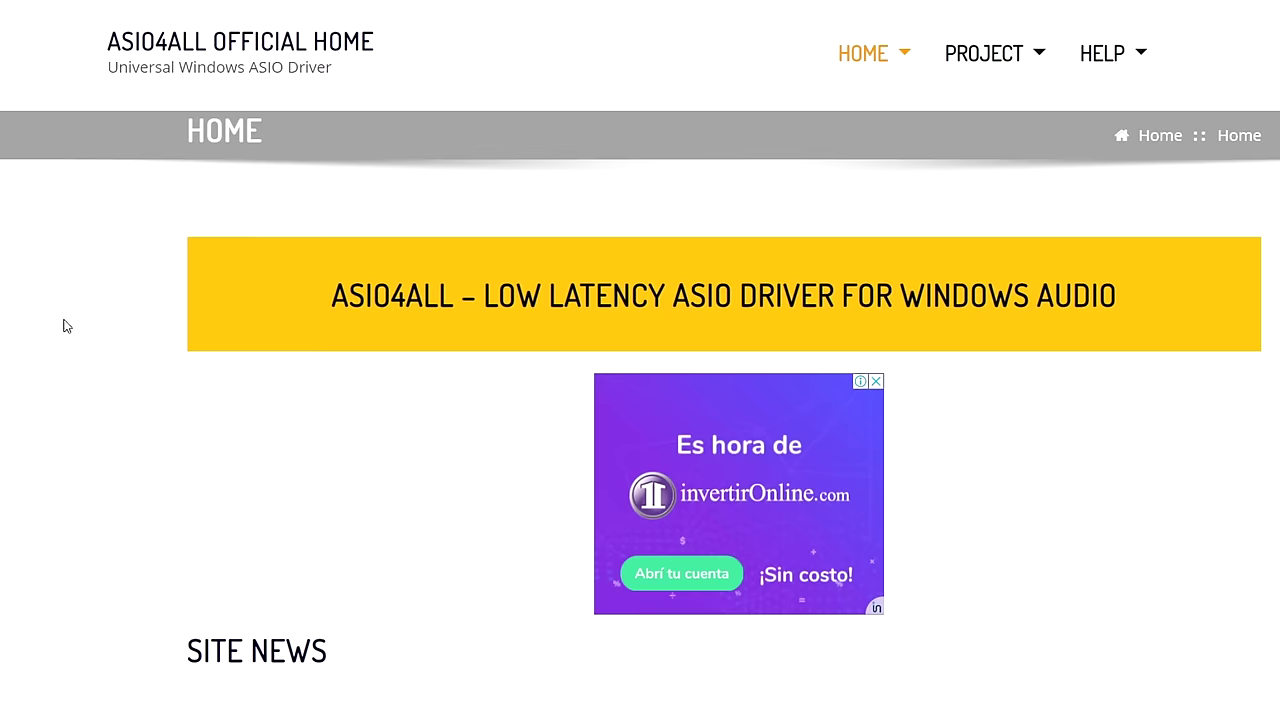
Download the Spanish version of ASIO4ALL 2.13 from the site news page and launch its installer.
{"action": "scroll", "coordinate": [66, 326], "scroll_direction": "down", "scroll_amount": 10}
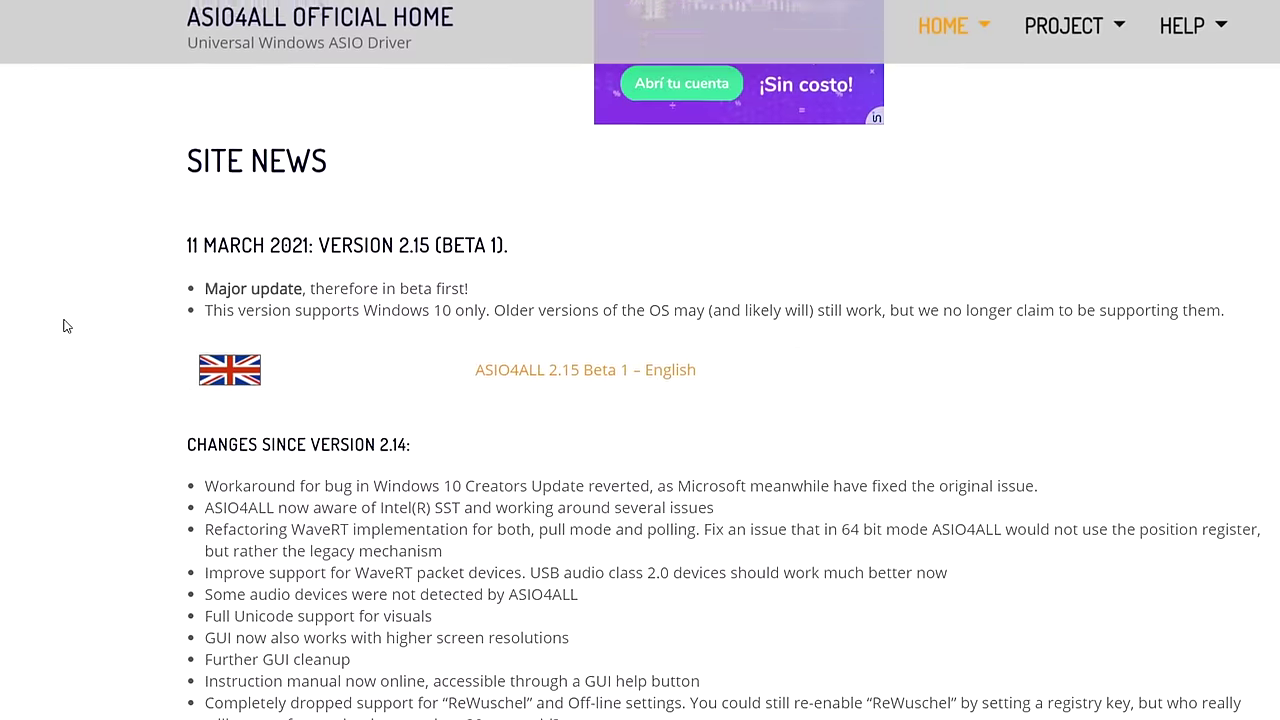
{"action": "scroll", "coordinate": [66, 326], "scroll_direction": "down", "scroll_amount": 12}
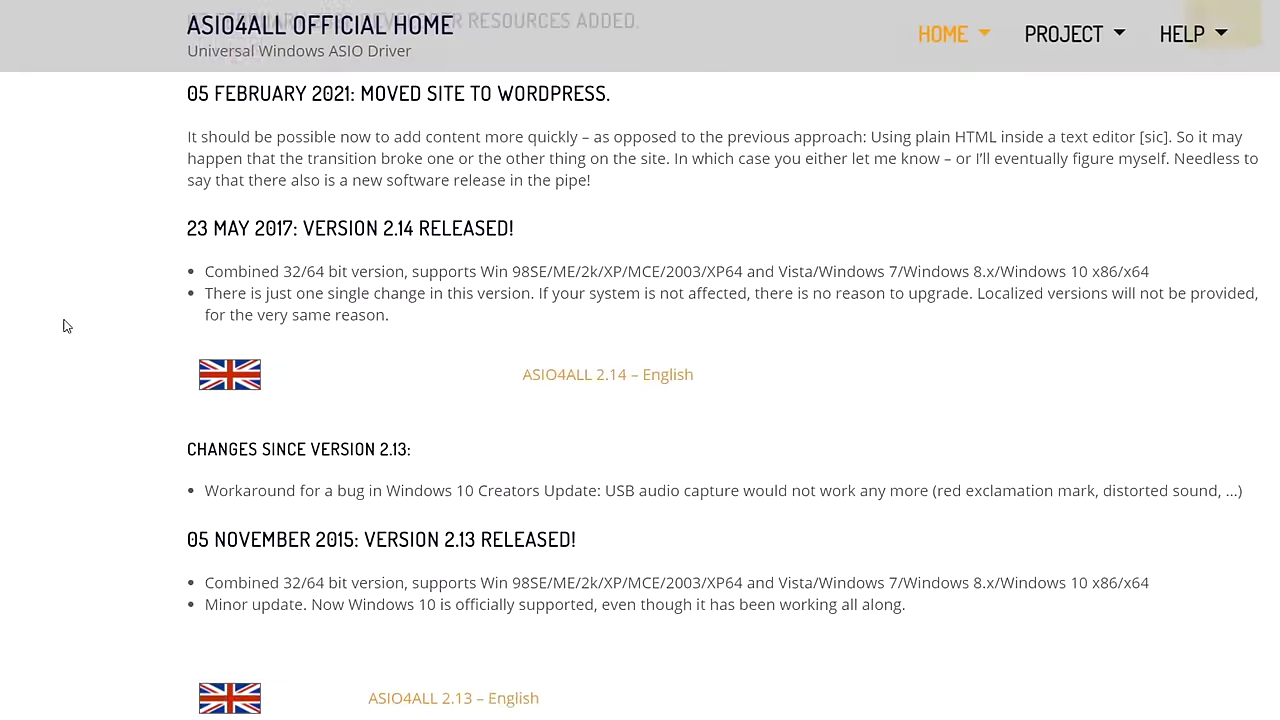
{"action": "scroll", "coordinate": [66, 326], "scroll_direction": "up", "scroll_amount": 1}
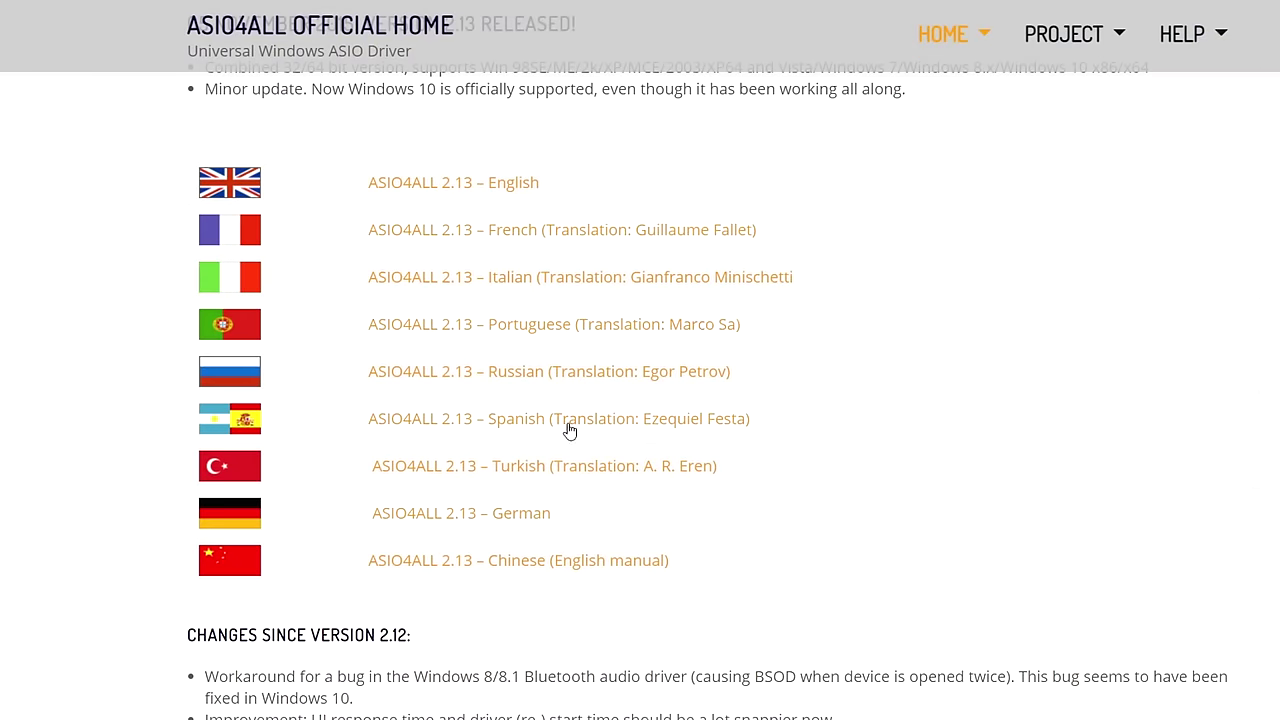
{"action": "left_click", "coordinate": [535, 434]}
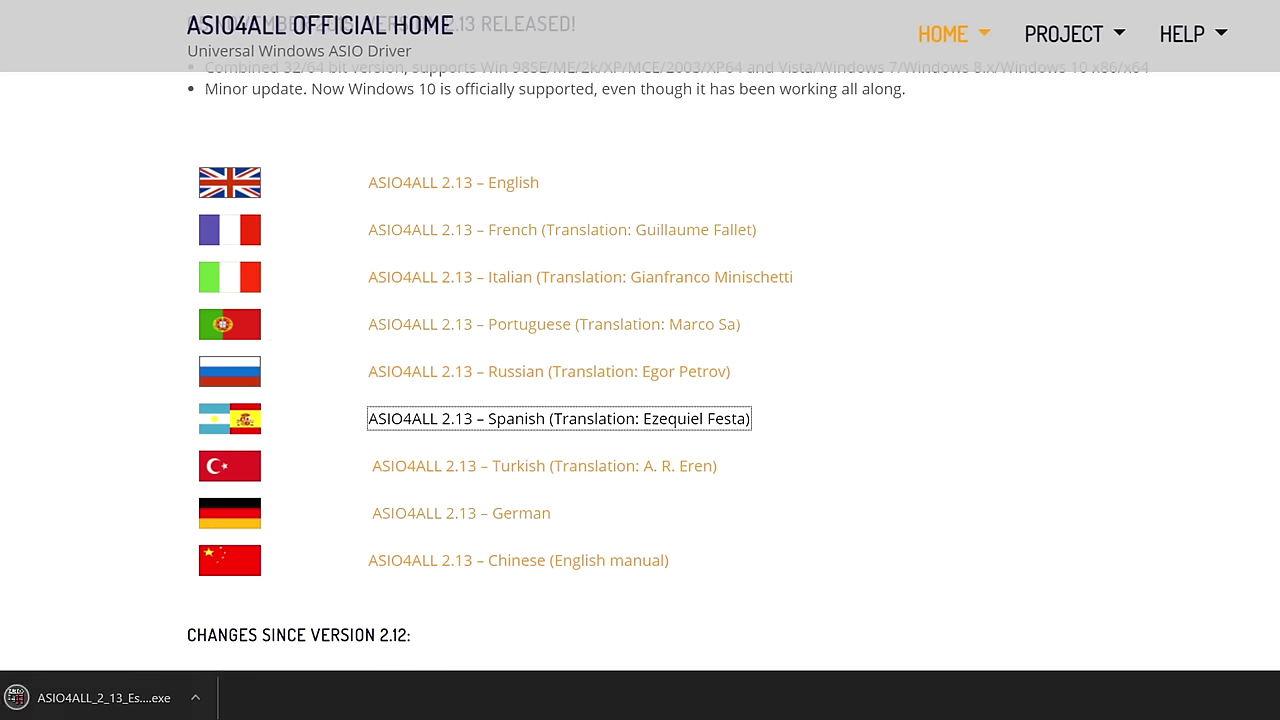
{"action": "left_click", "coordinate": [108, 712]}
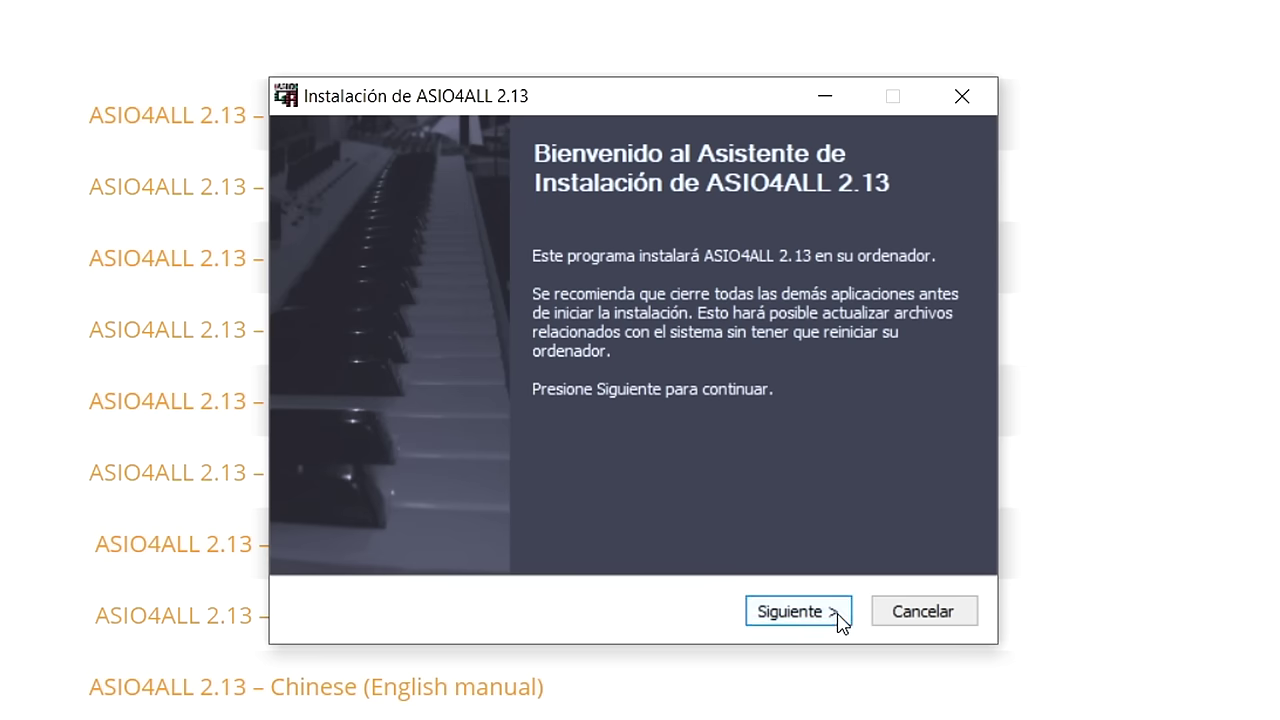
Accept the ASIO4ALL 2.13 licence terms and continue the setup with only the ASIO4ALL v2 component selected.
{"action": "left_click", "coordinate": [862, 516]}
{"action": "left_click", "coordinate": [511, 545]}
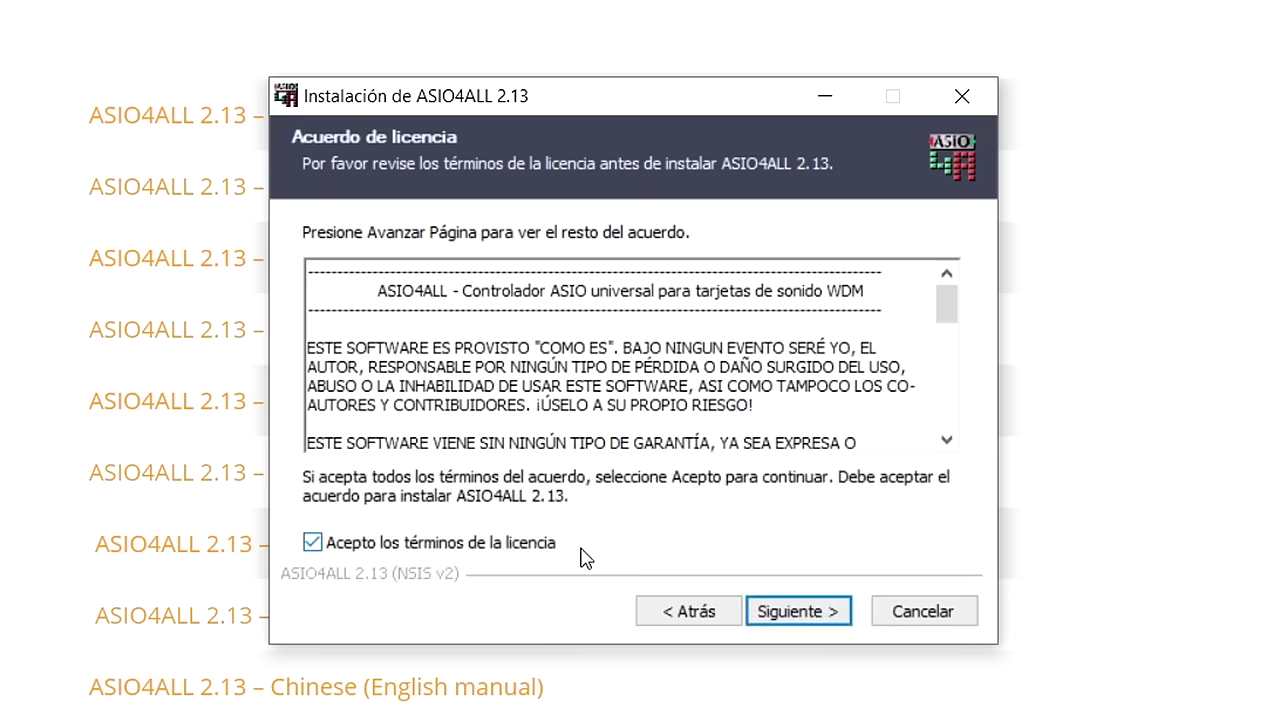
{"action": "left_click", "coordinate": [829, 624]}
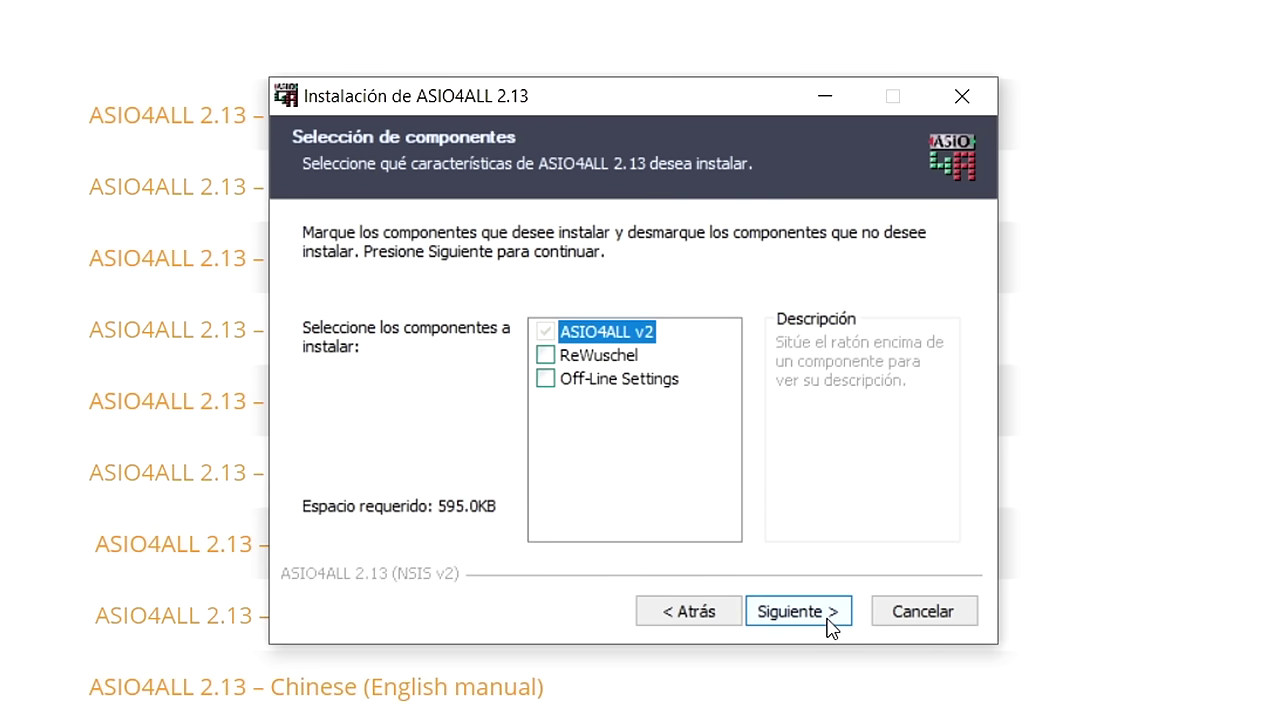
{"action": "left_click", "coordinate": [829, 624]}
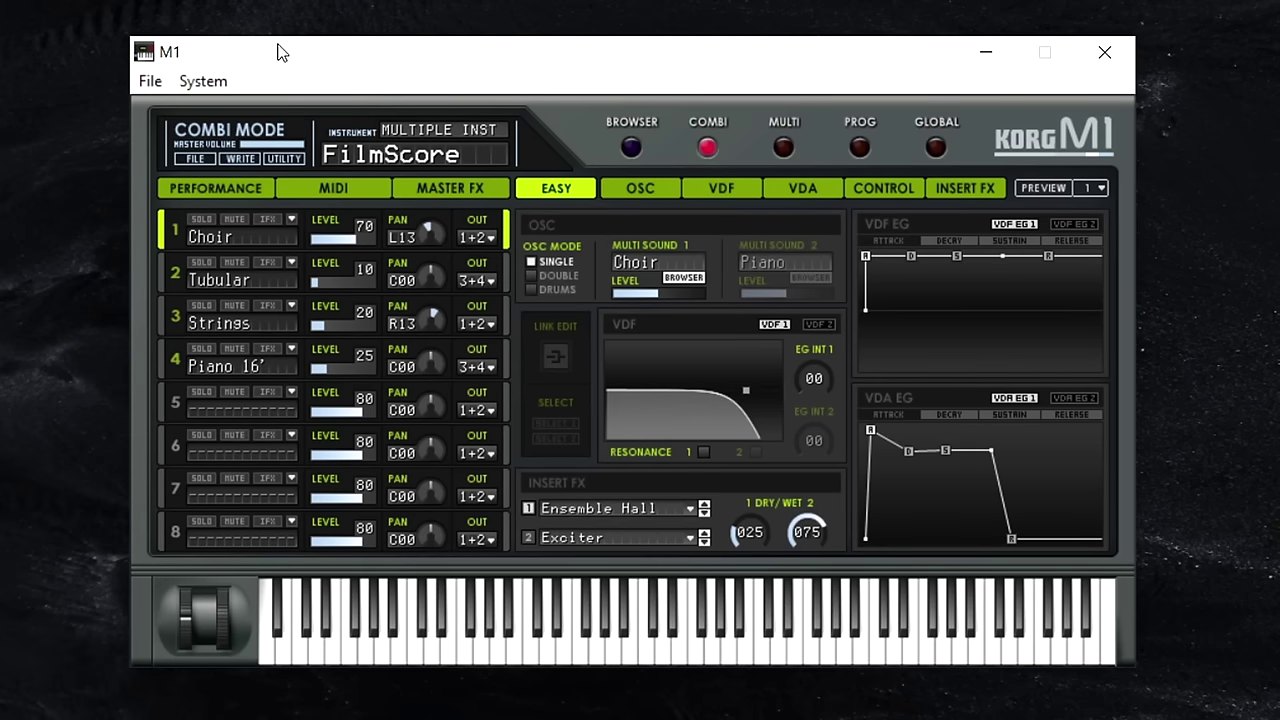
In the Korg M1 audio preferences, set the driver type to ASIO and the driver to ASIO4ALL v2.
{"action": "left_click", "coordinate": [200, 81]}
{"action": "left_click", "coordinate": [240, 175]}
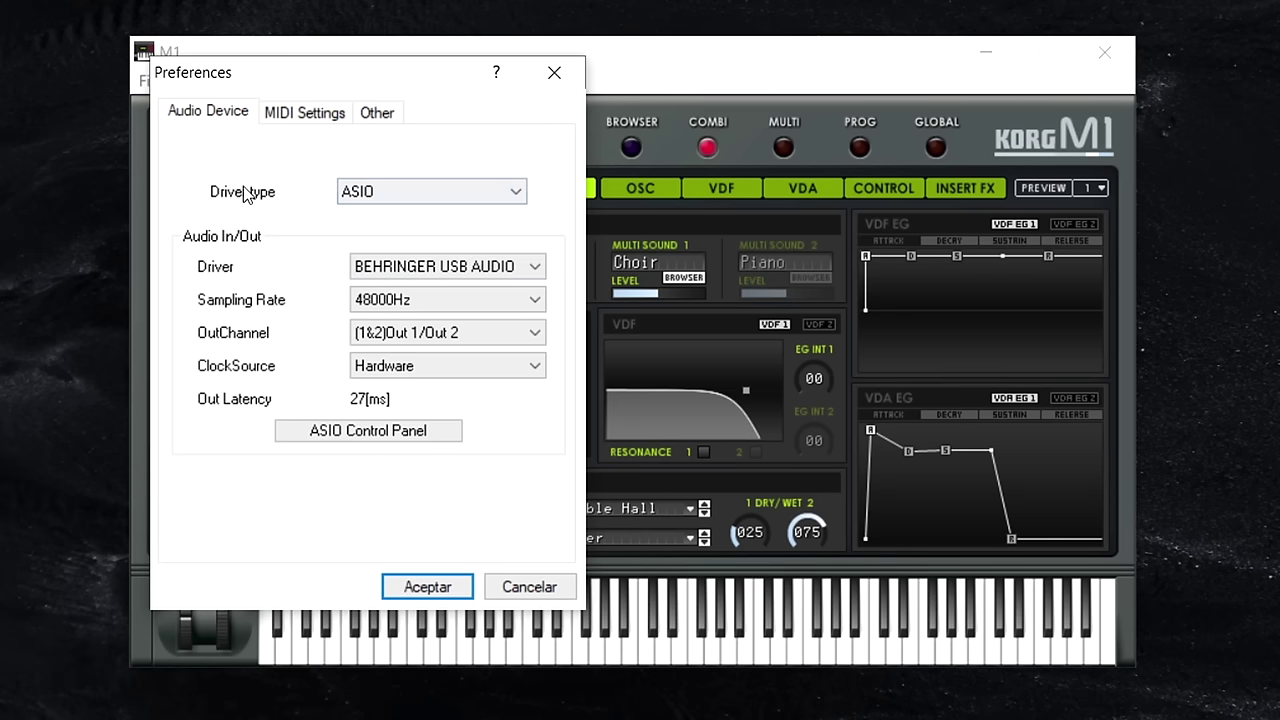
{"action": "left_click", "coordinate": [360, 192]}
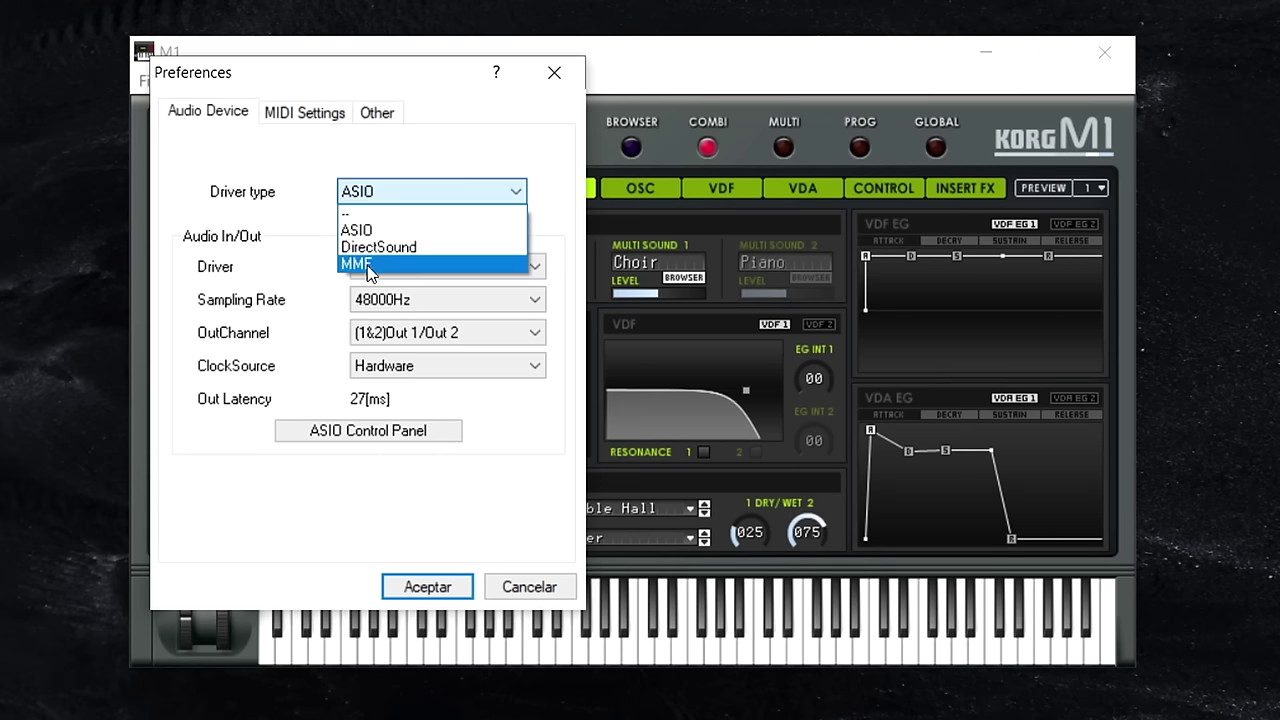
{"action": "left_click", "coordinate": [378, 232]}
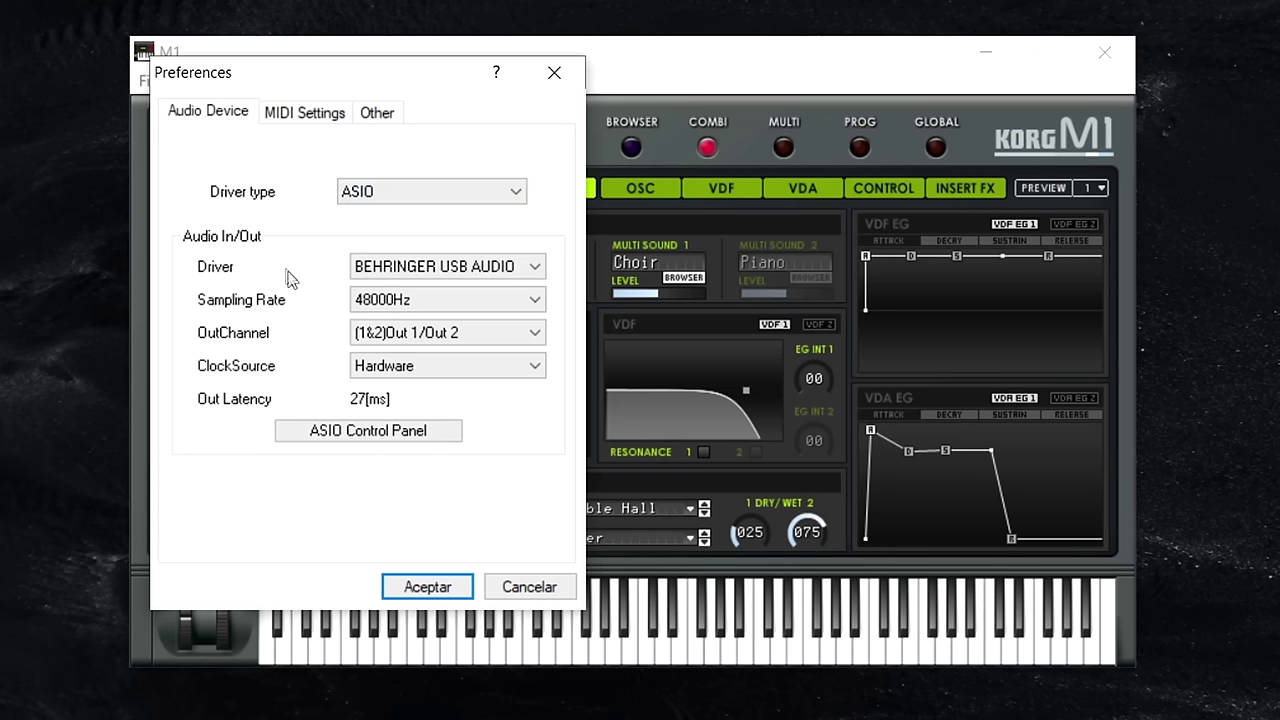
{"action": "left_click", "coordinate": [373, 274]}
{"action": "left_click", "coordinate": [405, 322]}
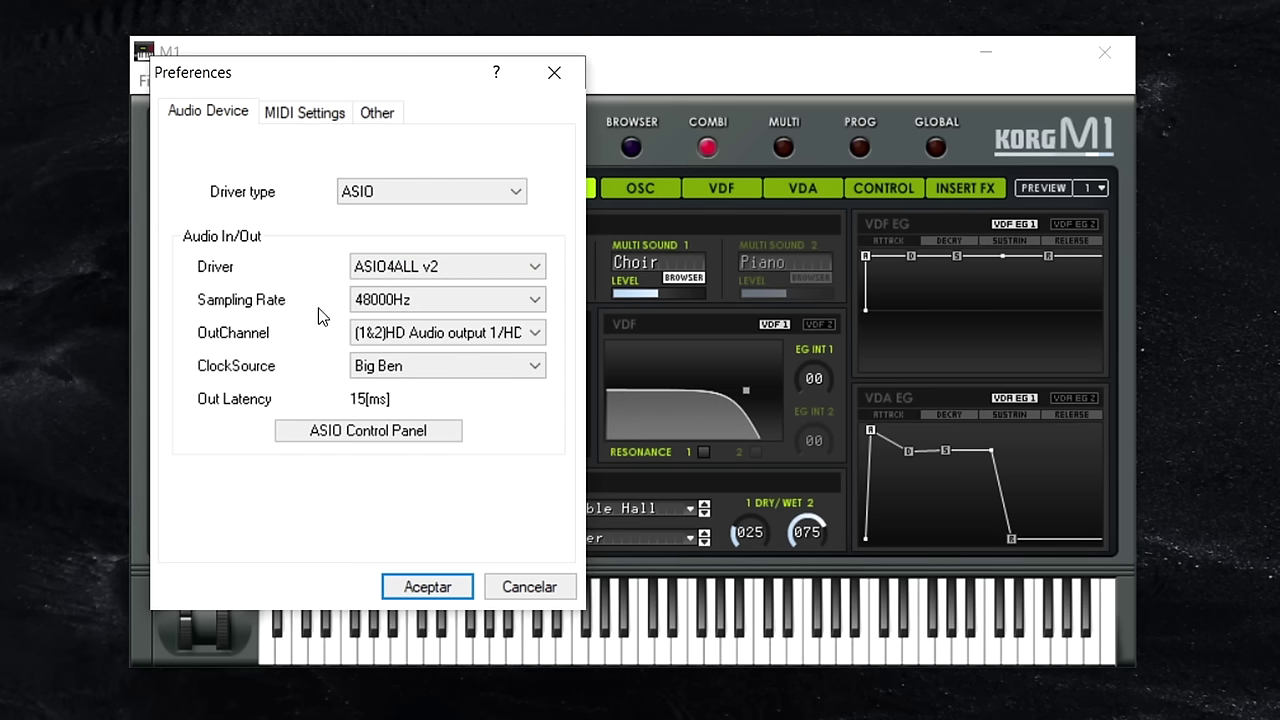
Use Origin62 as MIDI input Device 1 and as Clock Master, and accept the preferences.
{"action": "left_click", "coordinate": [304, 112]}
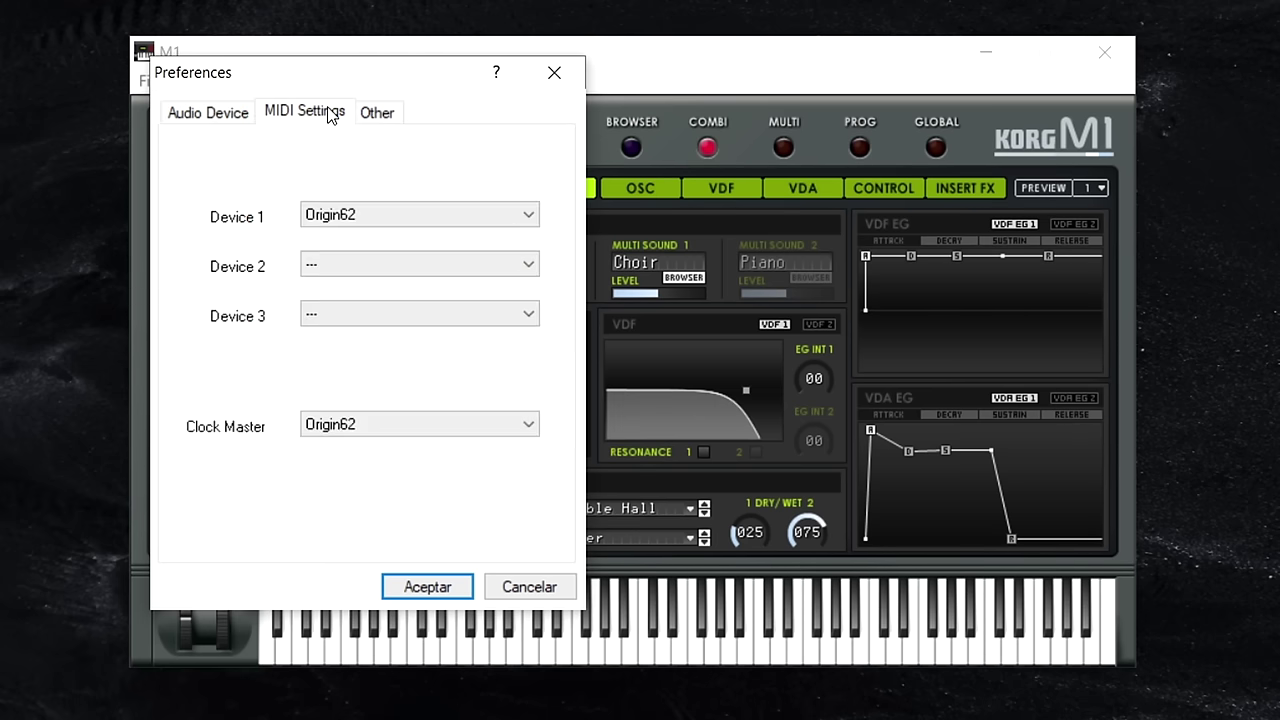
{"action": "left_click", "coordinate": [350, 216]}
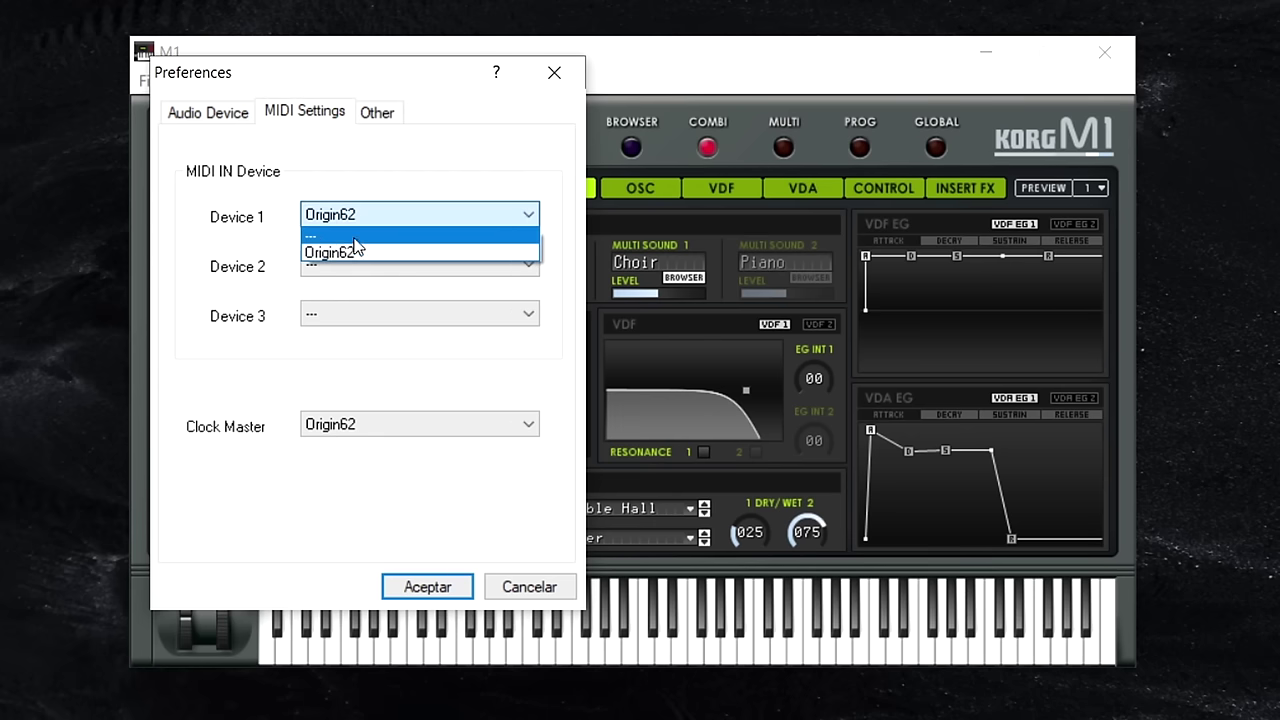
{"action": "left_click", "coordinate": [363, 214]}
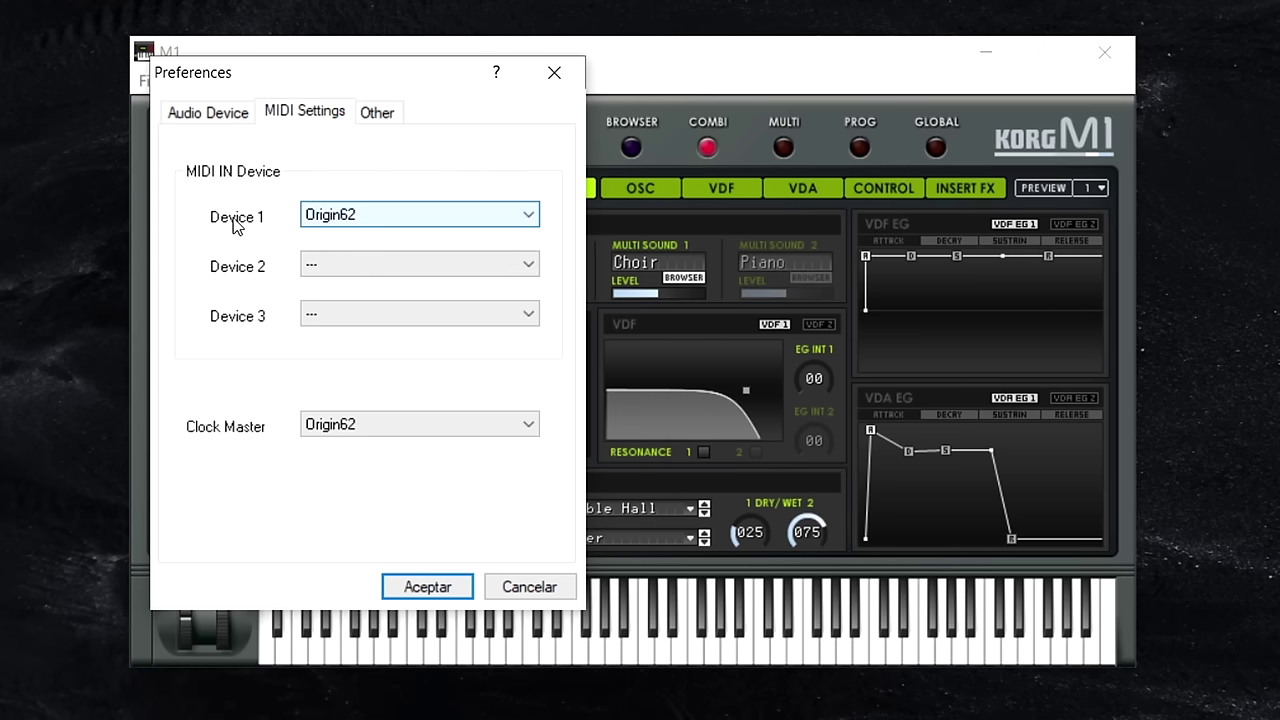
{"action": "left_click", "coordinate": [298, 425]}
{"action": "left_click", "coordinate": [330, 459]}
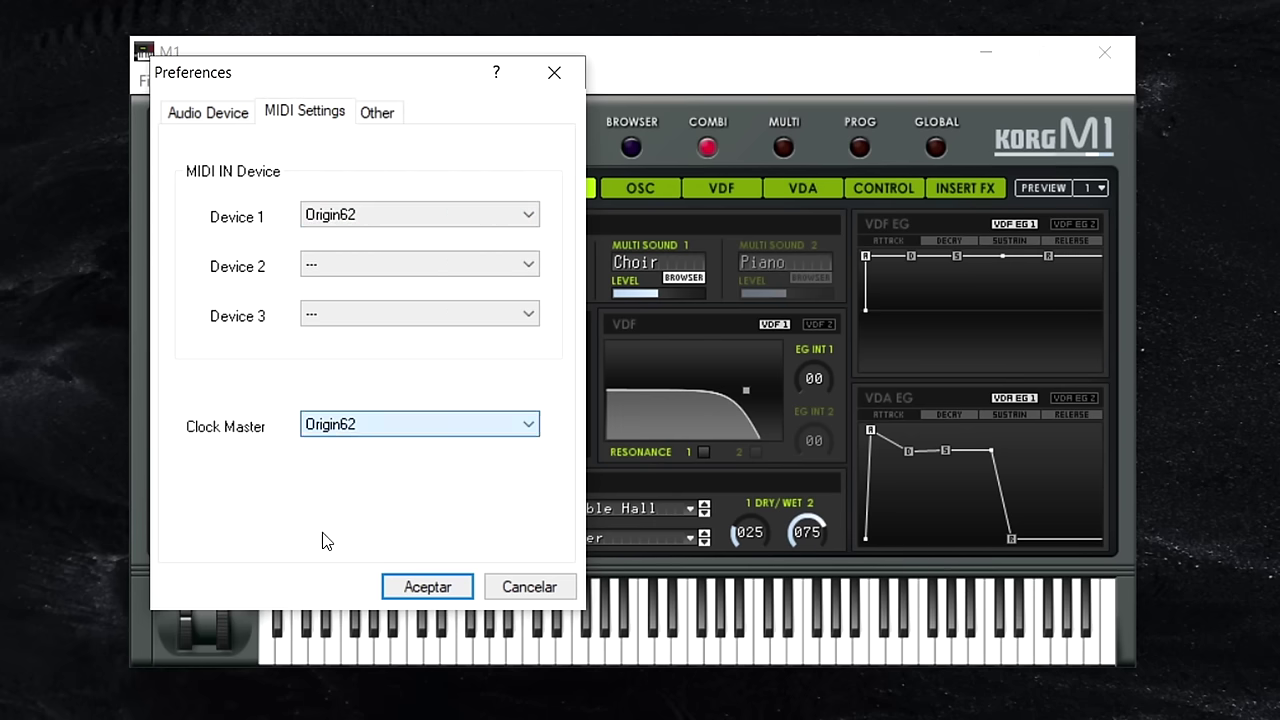
{"action": "left_click", "coordinate": [439, 587]}
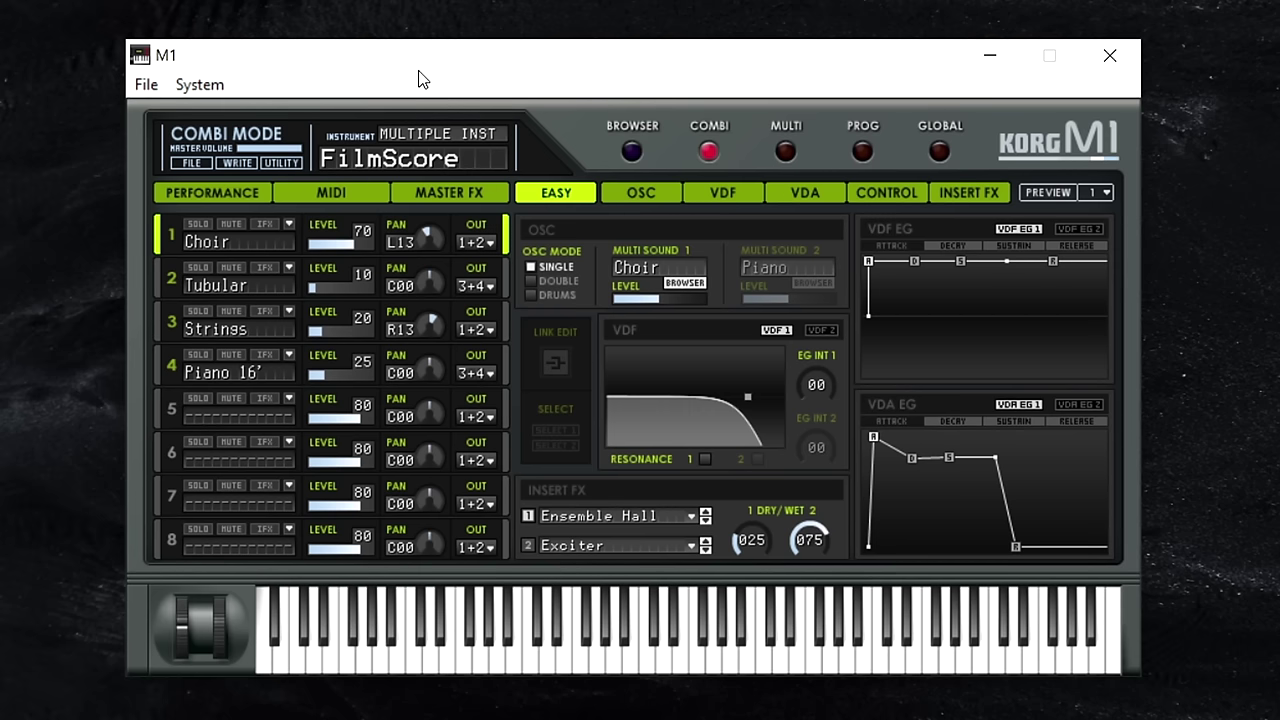
Clear all programs from the FilmScore combi and confirm the clearing.
{"action": "left_click", "coordinate": [287, 173]}
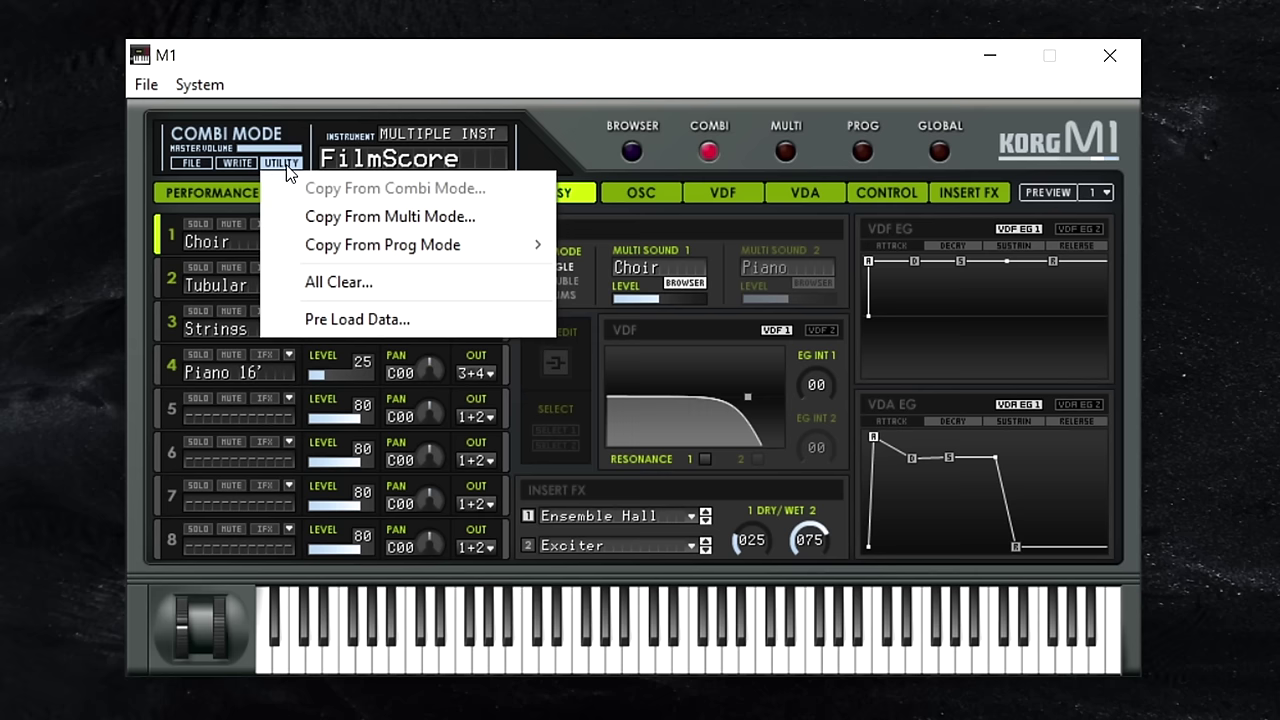
{"action": "left_click", "coordinate": [289, 275]}
{"action": "left_click", "coordinate": [726, 488]}
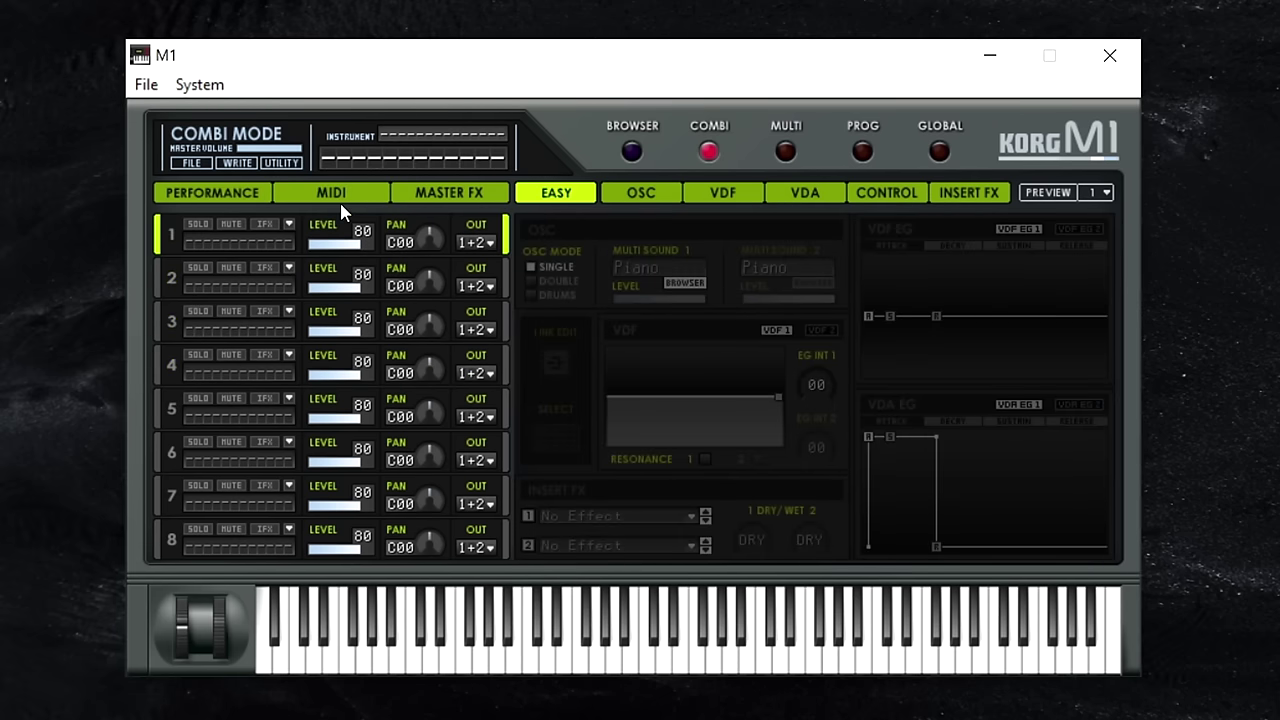
Go through combi slots 2 to 5, reselect slot 1 and open the program browser to load a sound into it.
{"action": "left_click", "coordinate": [170, 283]}
{"action": "left_click", "coordinate": [172, 324]}
{"action": "left_click", "coordinate": [171, 368]}
{"action": "left_click", "coordinate": [165, 411]}
{"action": "left_click", "coordinate": [167, 237]}
{"action": "left_click", "coordinate": [288, 228]}
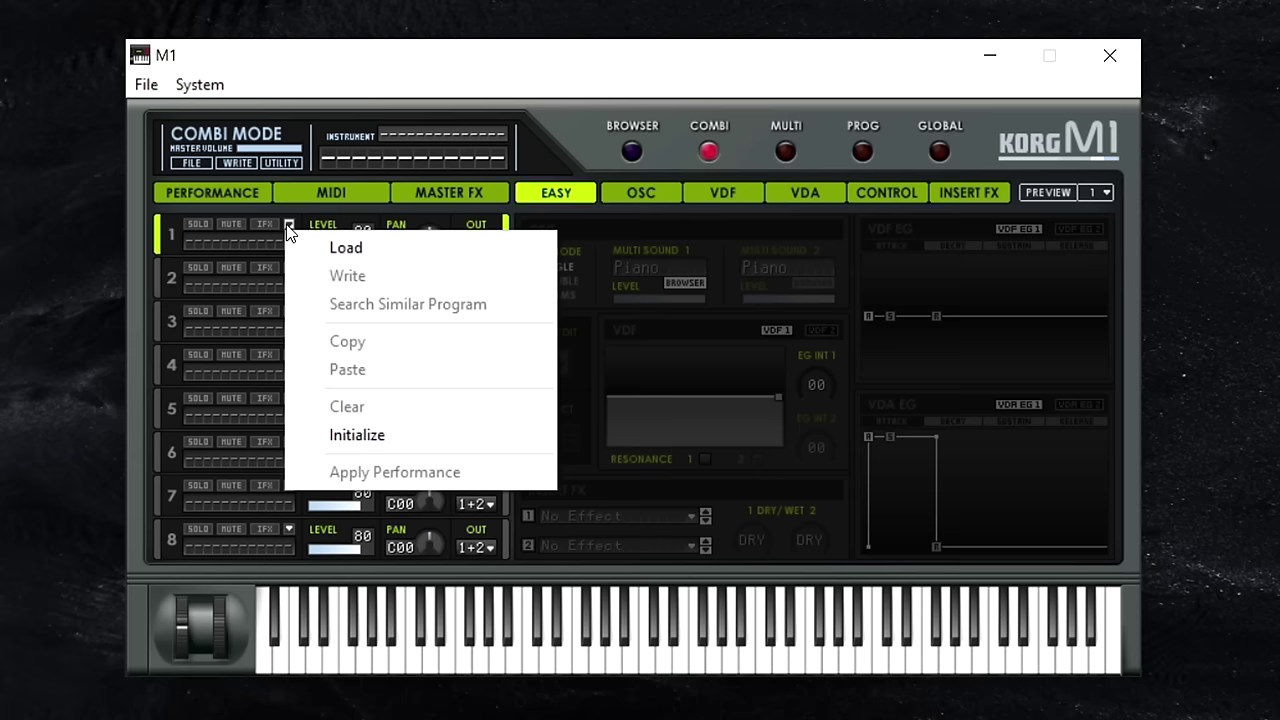
{"action": "left_click", "coordinate": [347, 250]}
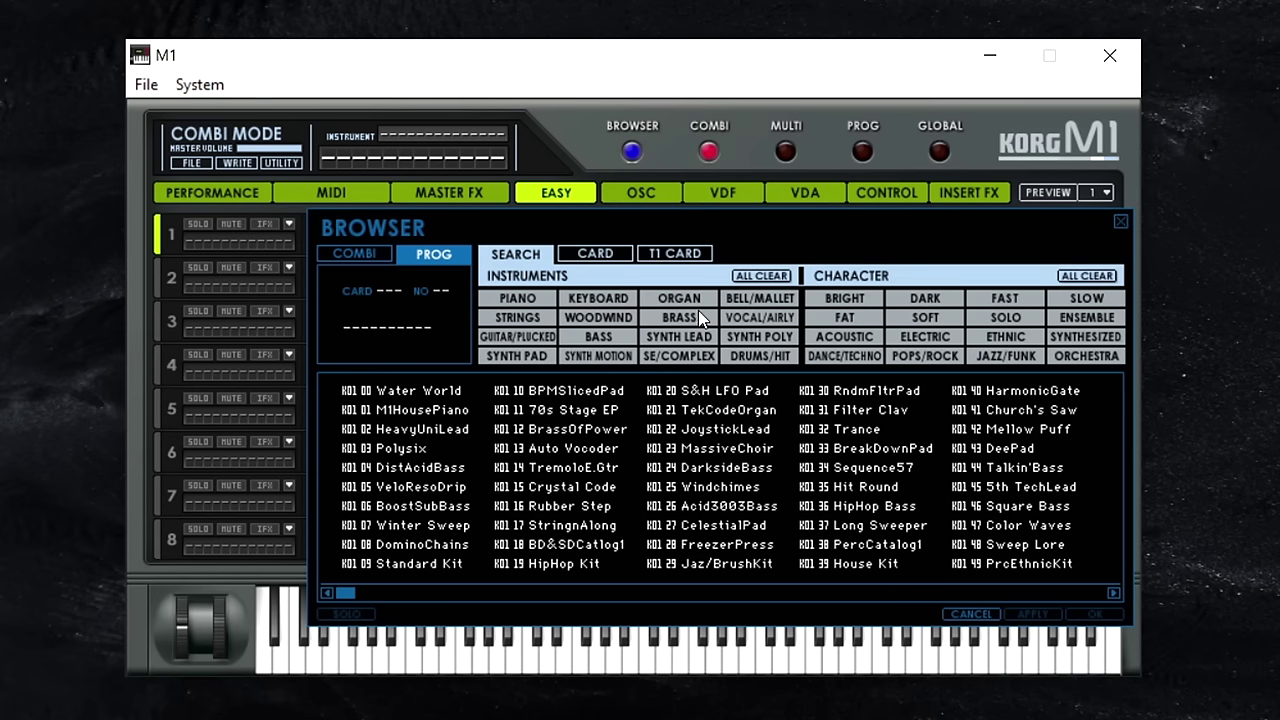
Try instrument and character filters such as Guitar/Plucked, Woodwind, Fat and Electric, and clear the character filters.
{"action": "left_click", "coordinate": [517, 317]}
{"action": "left_click", "coordinate": [517, 336]}
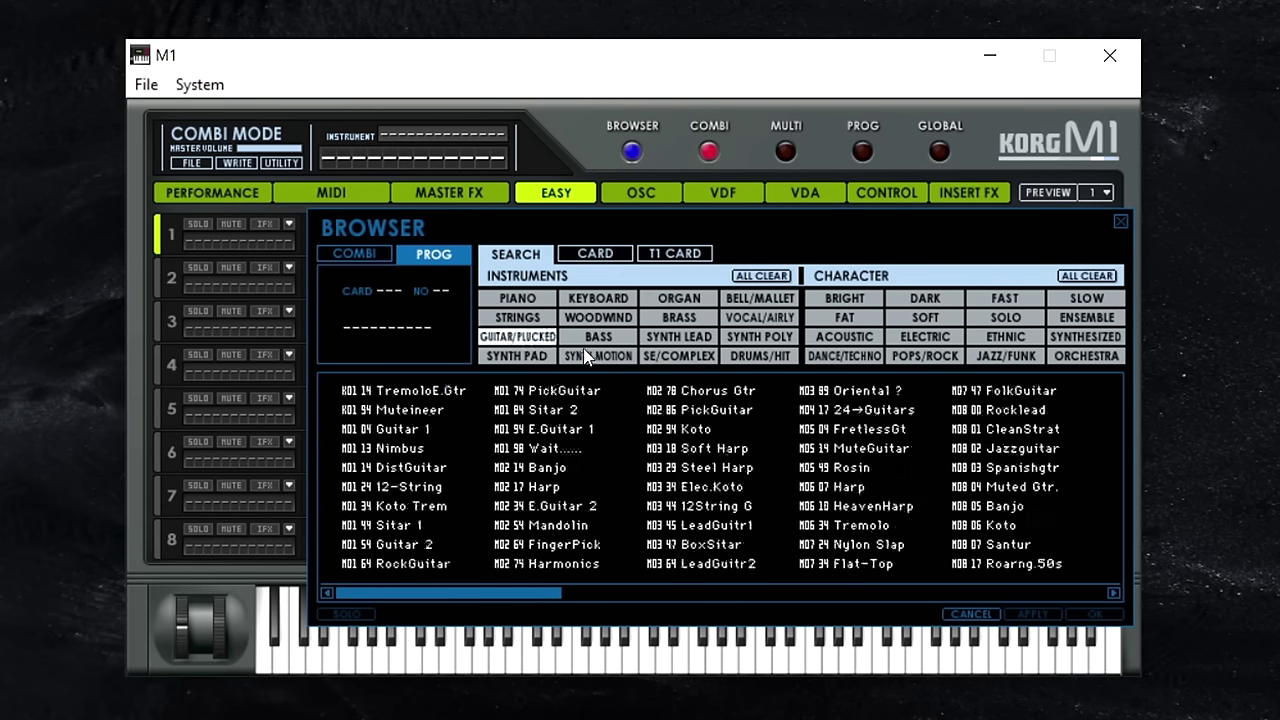
{"action": "left_click", "coordinate": [590, 356]}
{"action": "left_click", "coordinate": [605, 318]}
{"action": "left_click", "coordinate": [845, 318]}
{"action": "left_click", "coordinate": [922, 338]}
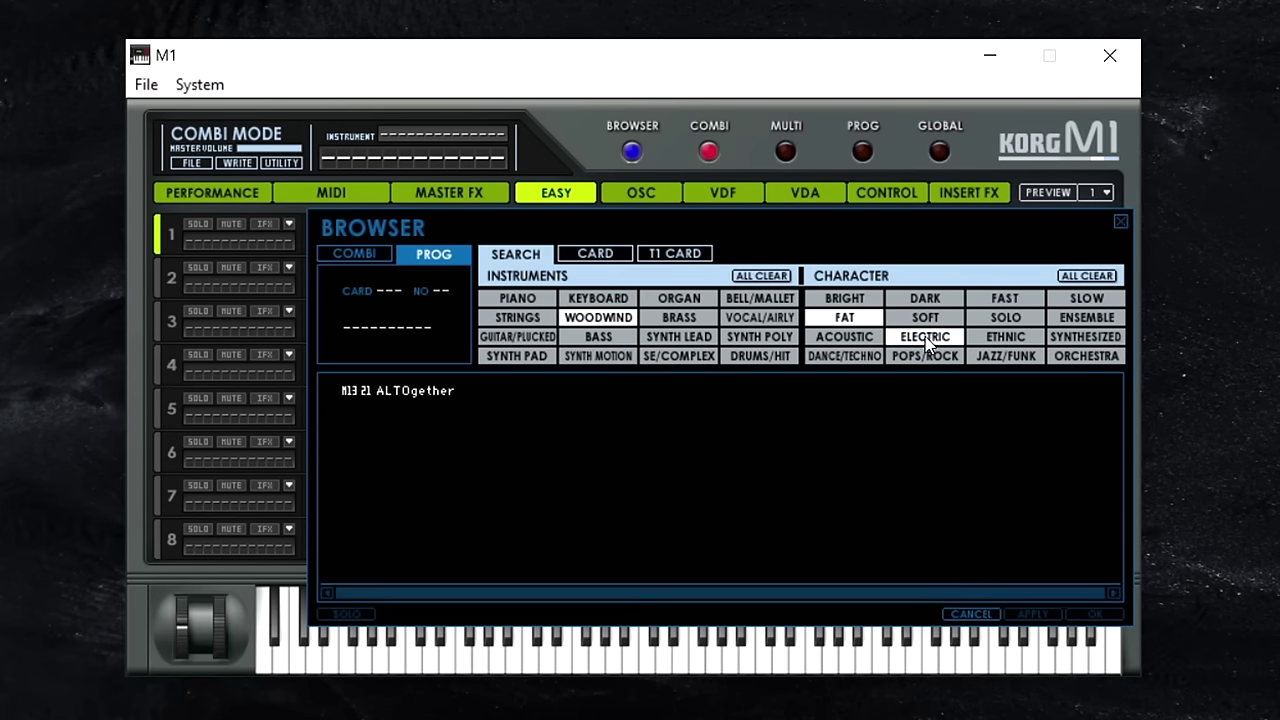
{"action": "left_click", "coordinate": [936, 320]}
{"action": "left_click", "coordinate": [992, 320]}
{"action": "left_click", "coordinate": [1087, 276]}
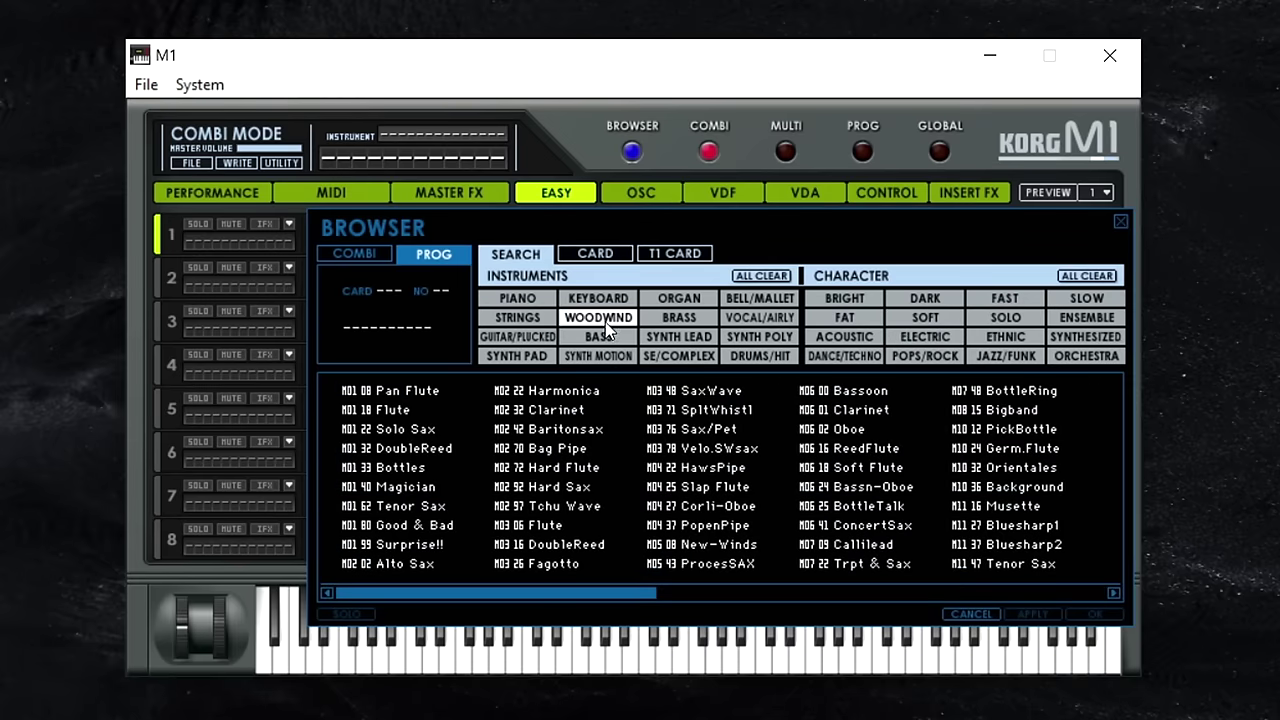
Filter the program list by the Brass instrument category.
{"action": "left_click", "coordinate": [679, 319]}
{"action": "left_click", "coordinate": [680, 338]}
{"action": "left_click", "coordinate": [679, 318]}
Audition the brass programs BrassOfPower, Slap Brass, SoftHornSec, Ana Brass and Brass 1.
{"action": "left_click", "coordinate": [407, 390]}
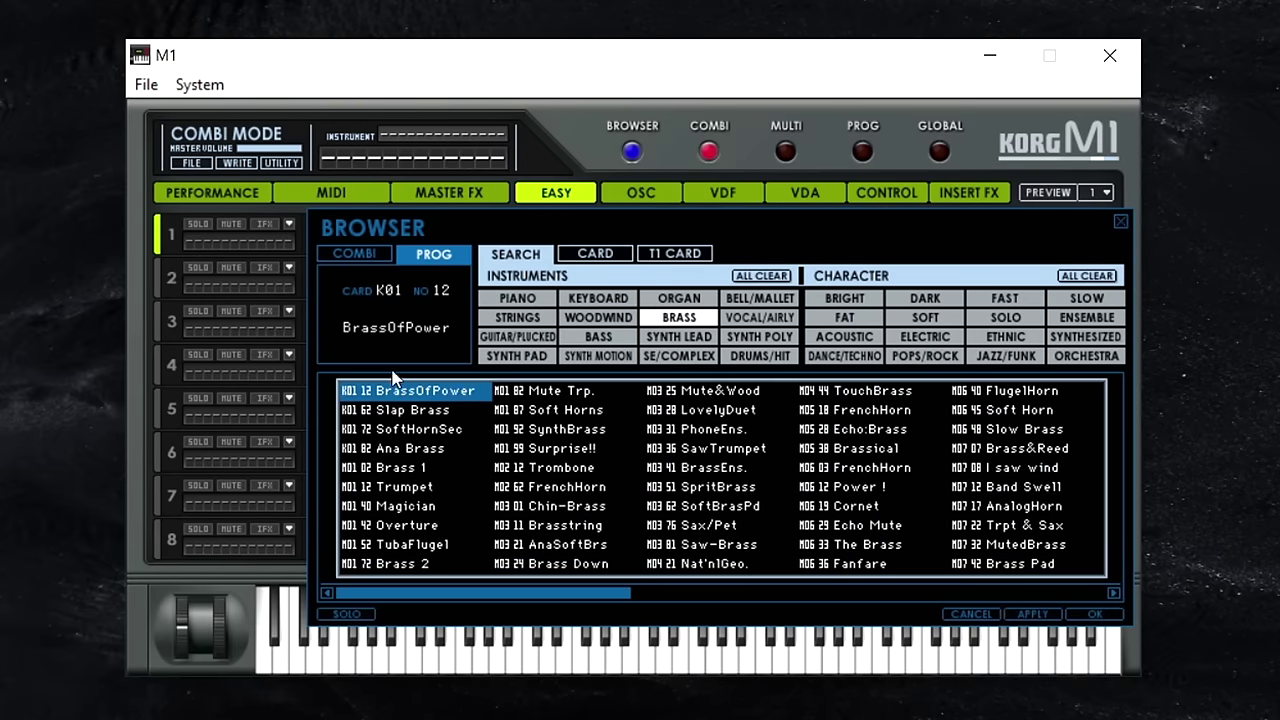
{"action": "left_click", "coordinate": [452, 403]}
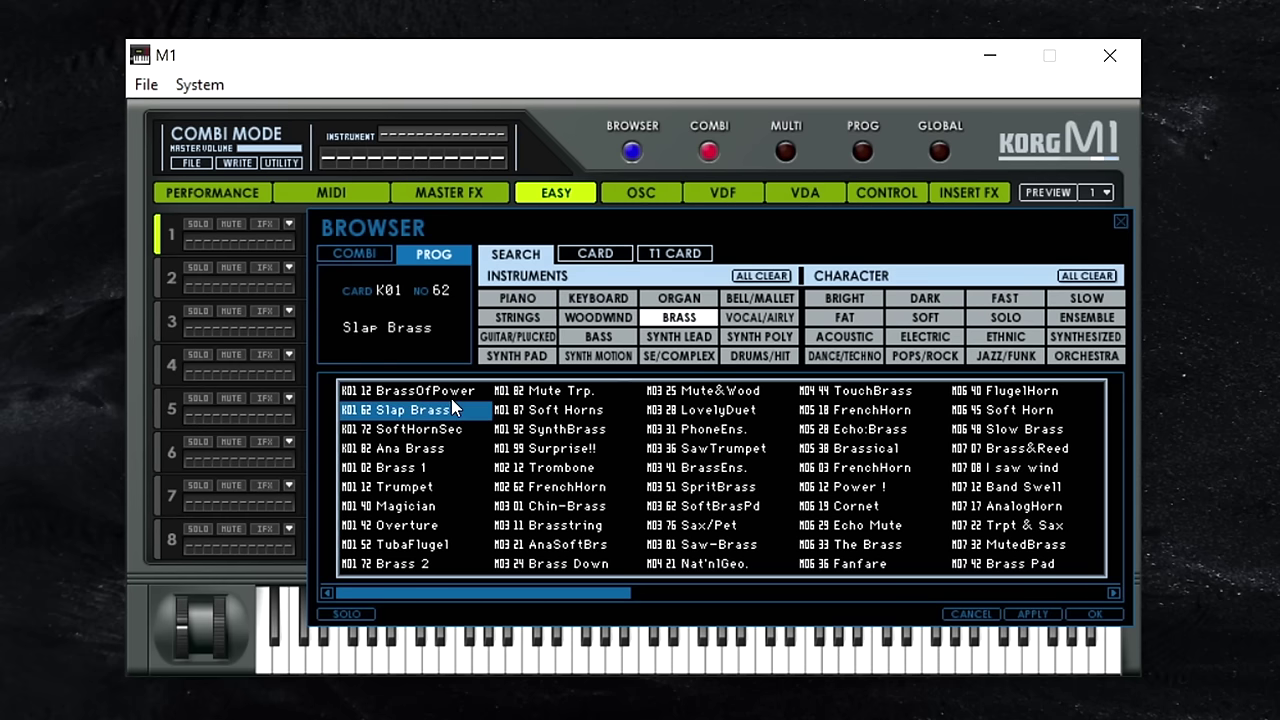
{"action": "key", "text": "Down"}
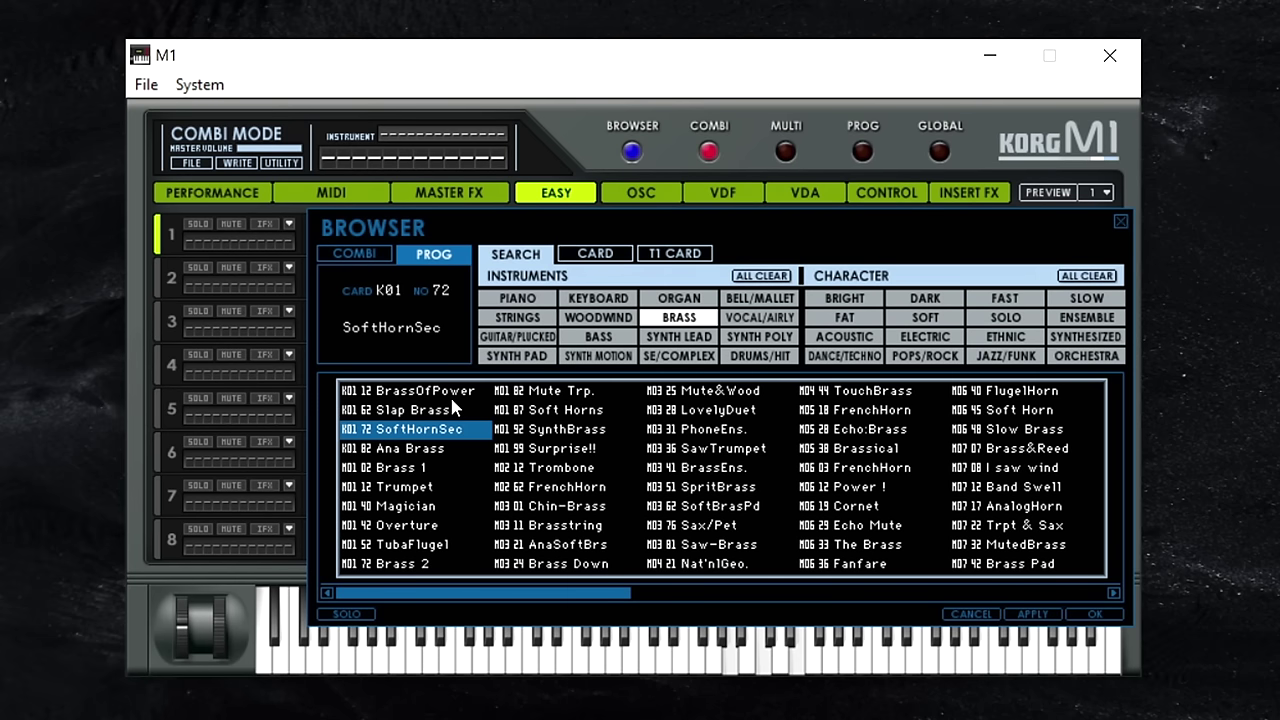
{"action": "key", "text": "Down"}
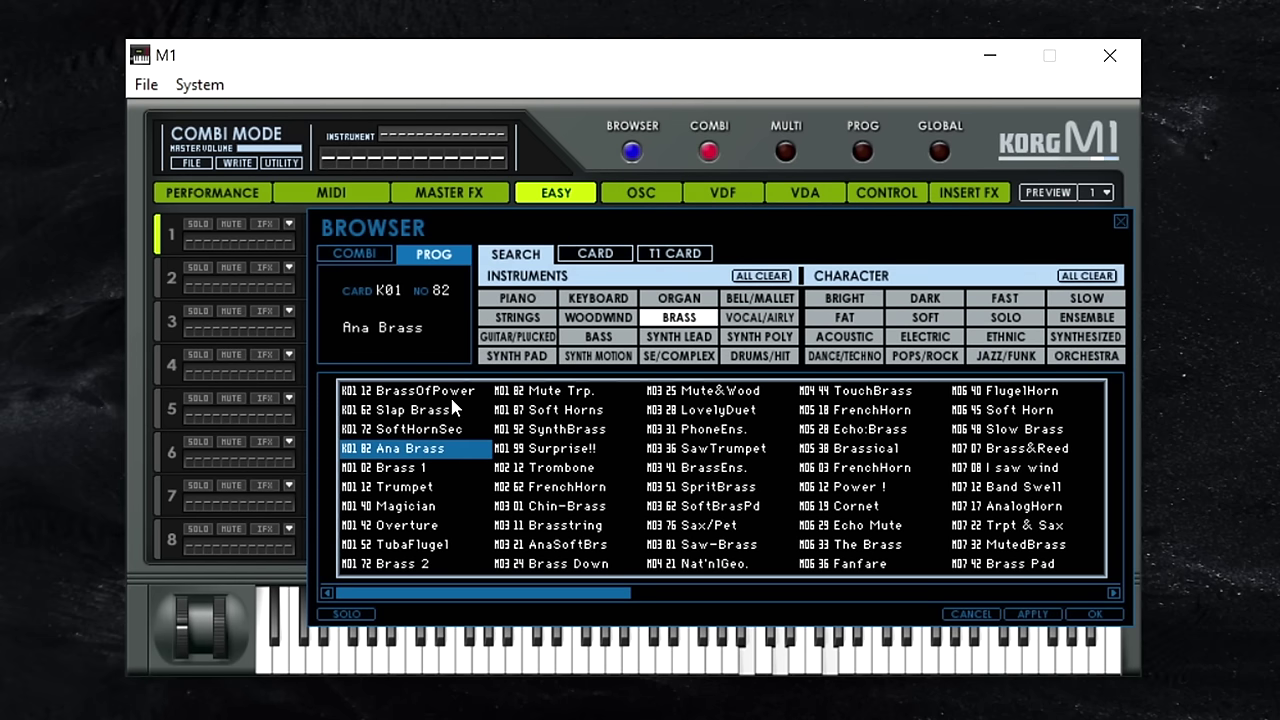
{"action": "key", "text": "Down"}
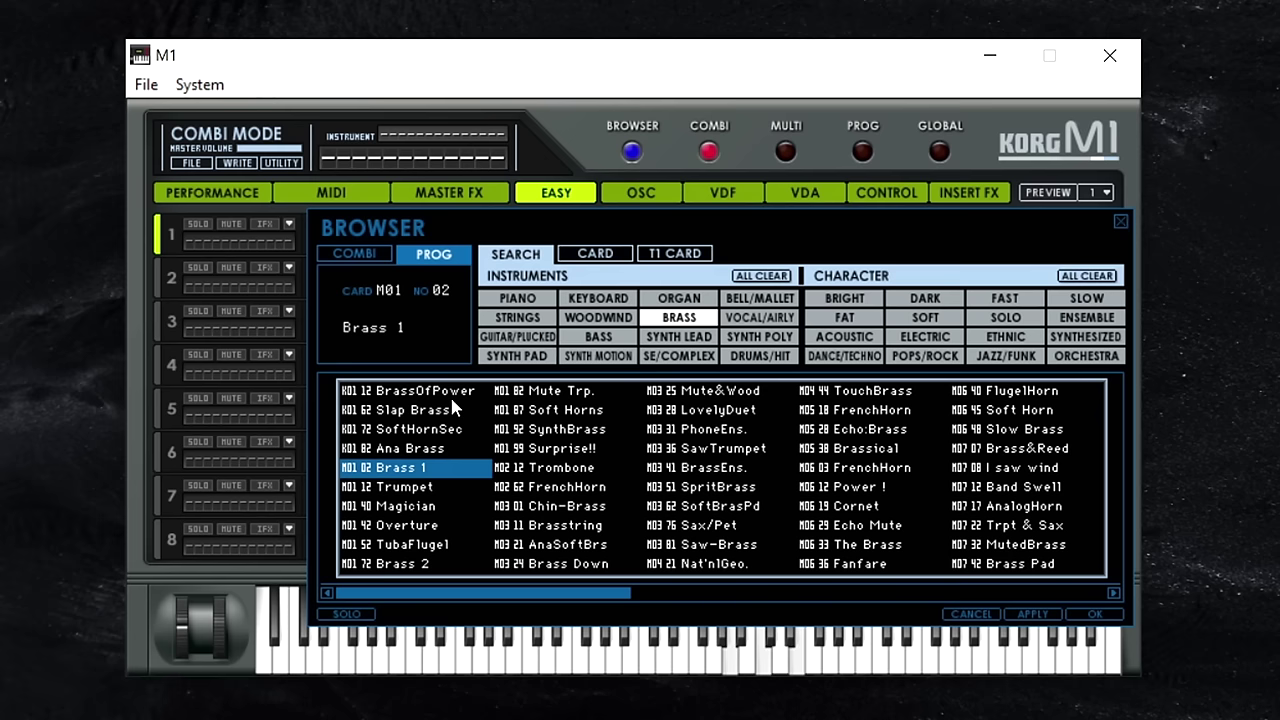
{"action": "key", "text": "Up"}
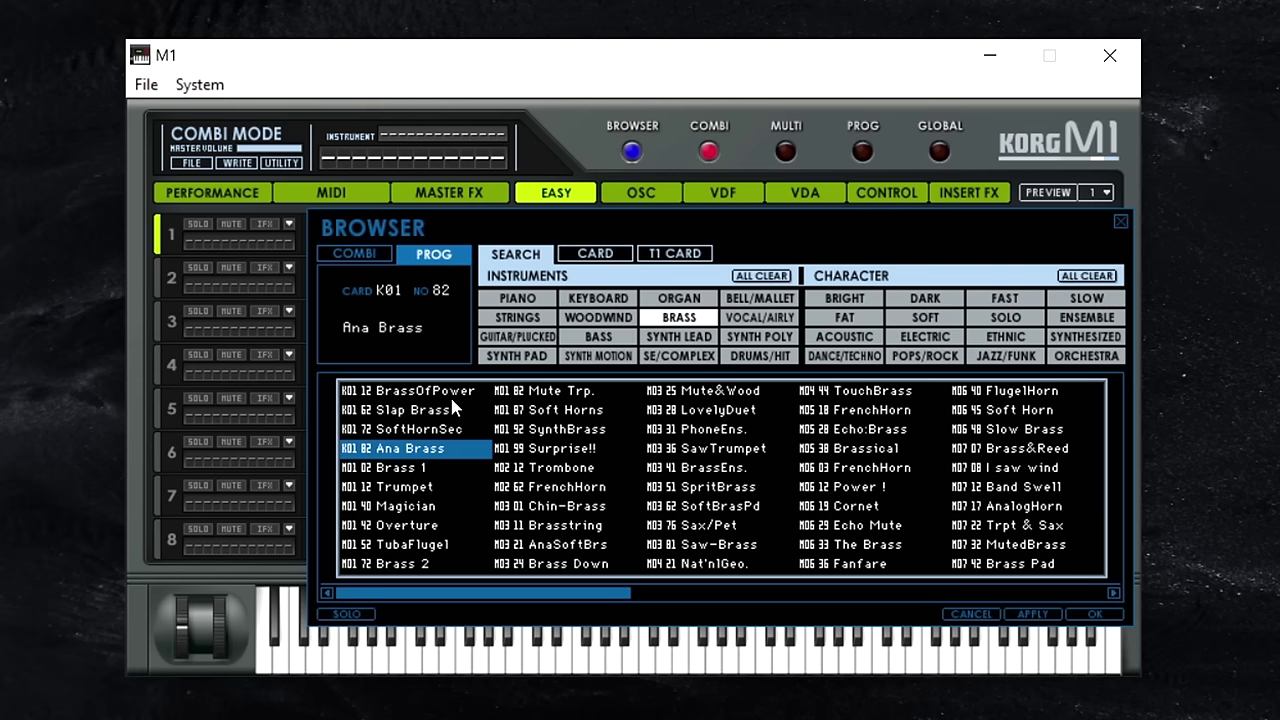
Audition more brass programs, including TubaFlugel, Saw-Brass and PhoneEns., and load SynthBrass into slot 1.
{"action": "left_click", "coordinate": [404, 470]}
{"action": "left_click", "coordinate": [442, 544]}
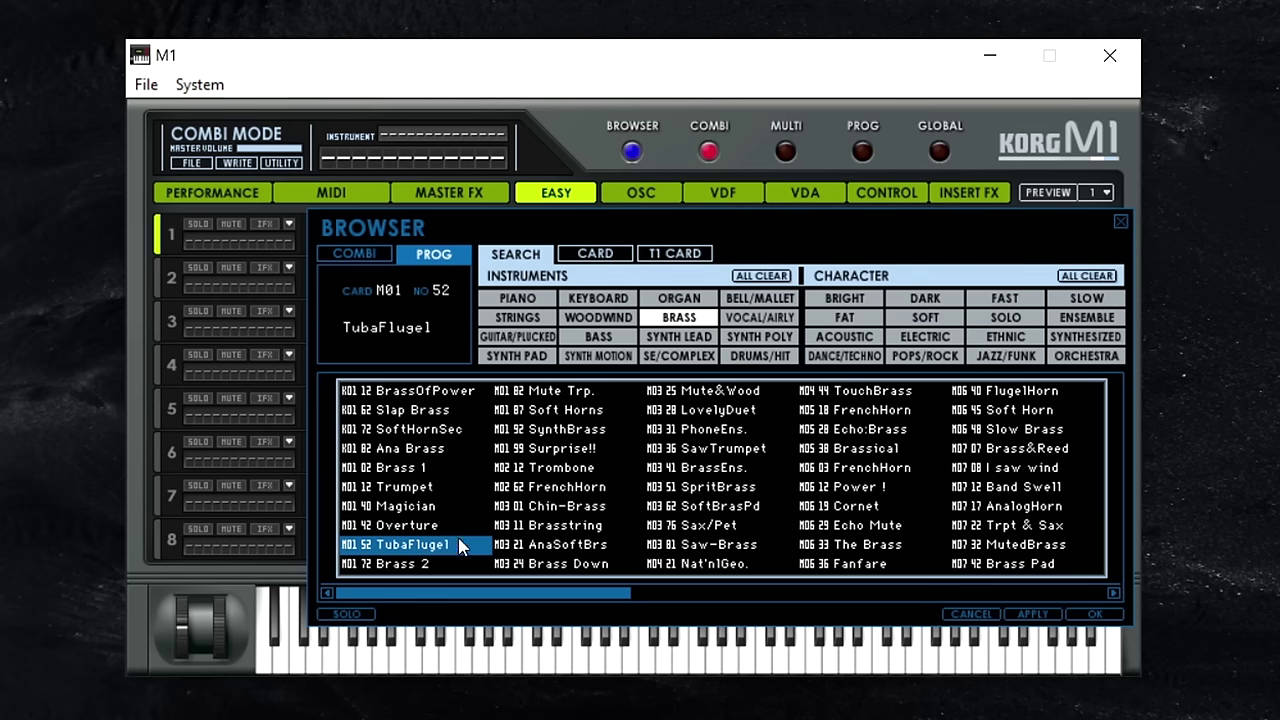
{"action": "left_click", "coordinate": [726, 545]}
{"action": "left_click", "coordinate": [912, 505]}
{"action": "left_click", "coordinate": [888, 431]}
{"action": "left_click", "coordinate": [709, 436]}
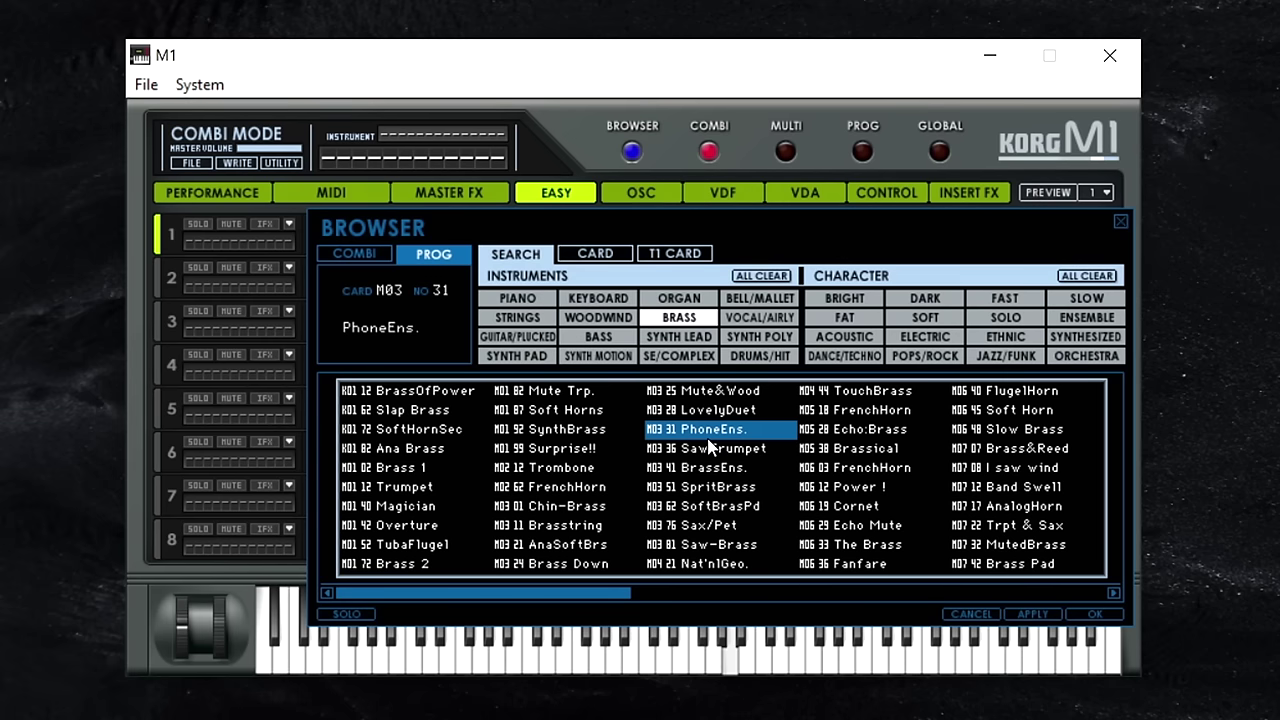
{"action": "key", "text": "Left"}
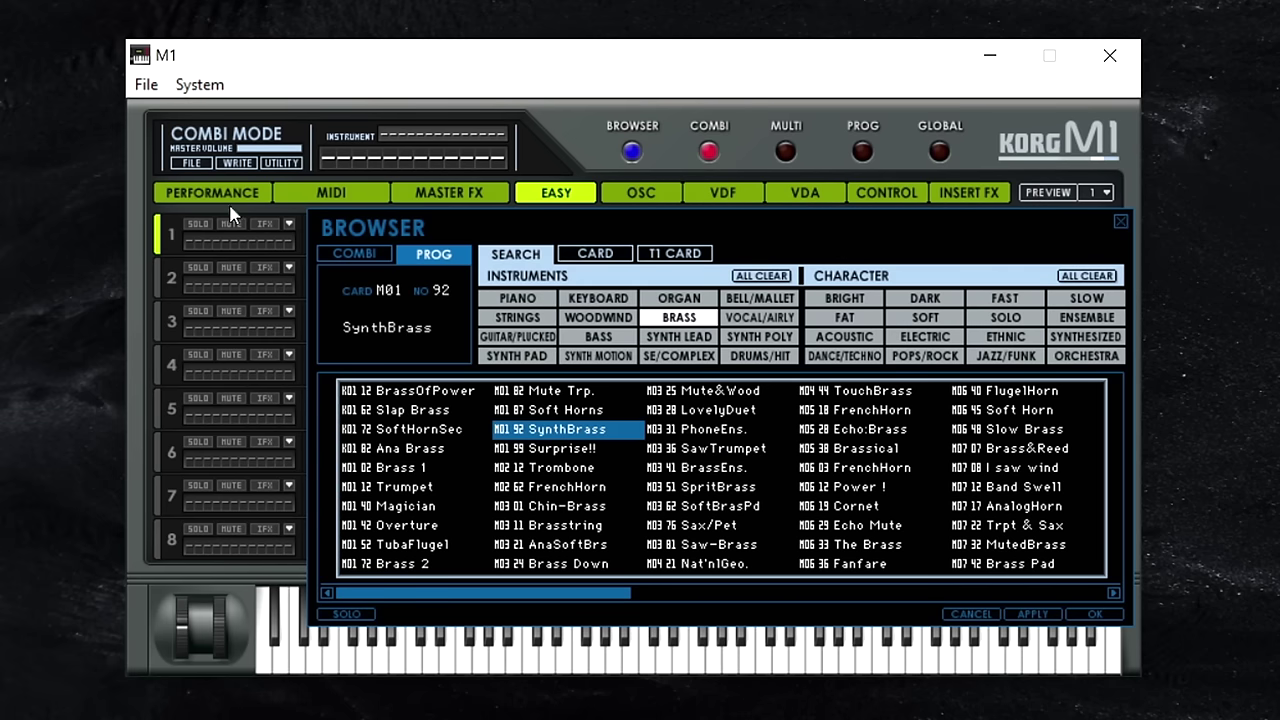
{"action": "double_click", "coordinate": [565, 437]}
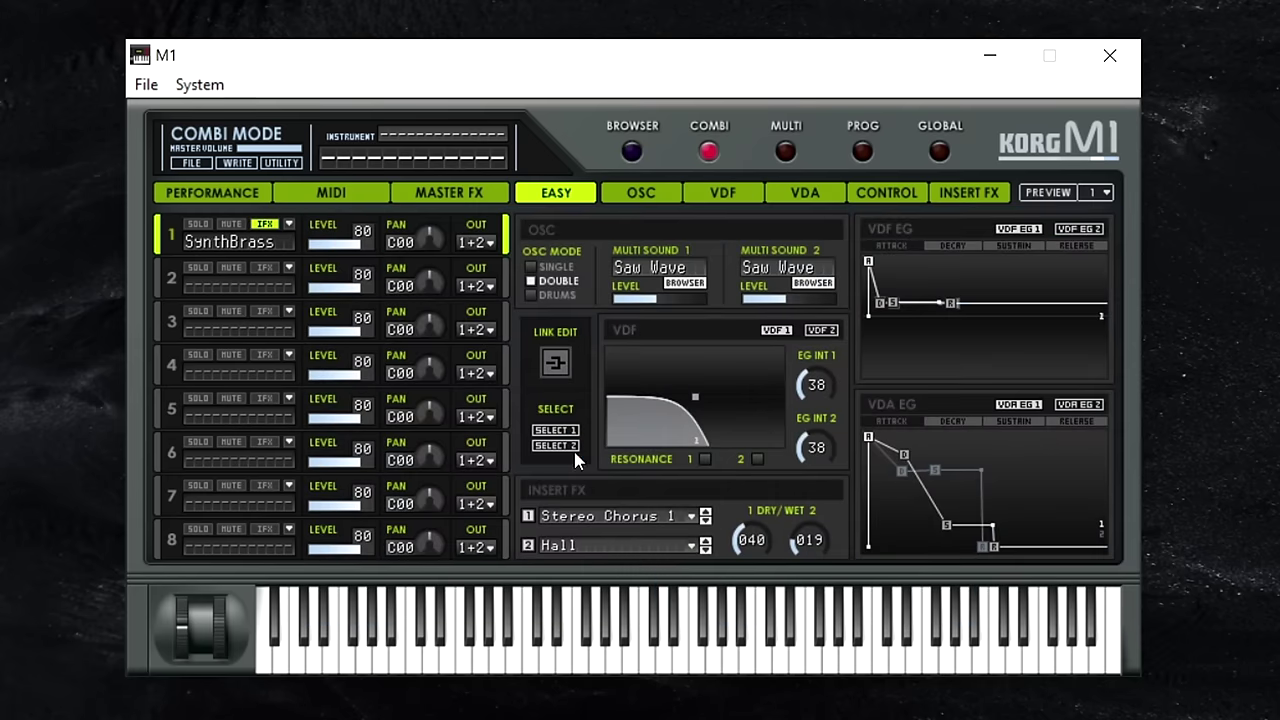
Toggle the insert effects of slot 1 several times, leave them off, and mute the slot.
{"action": "left_click", "coordinate": [264, 226]}
{"action": "left_click", "coordinate": [266, 227]}
{"action": "left_click", "coordinate": [266, 226]}
{"action": "left_click", "coordinate": [277, 227]}
{"action": "left_click", "coordinate": [277, 227]}
{"action": "left_click", "coordinate": [231, 226]}
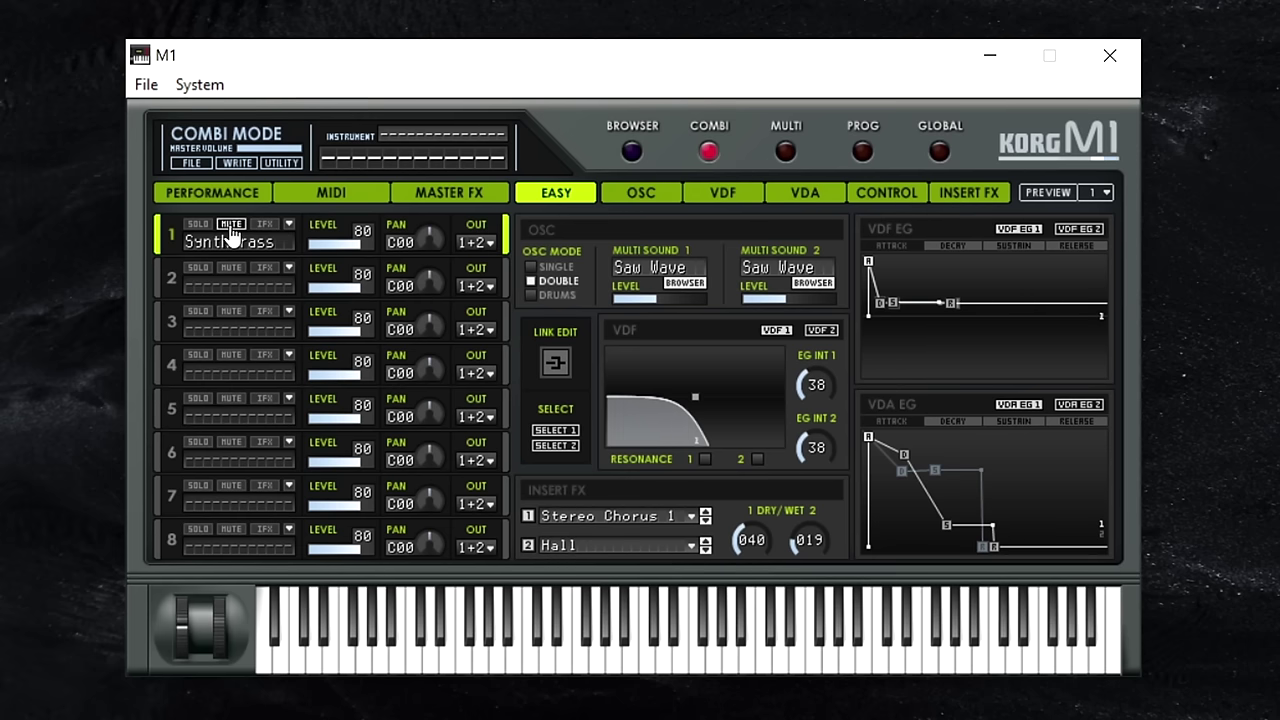
Unmute slot 1 and turn its solo on and back off.
{"action": "left_click", "coordinate": [231, 226]}
{"action": "left_click", "coordinate": [199, 226]}
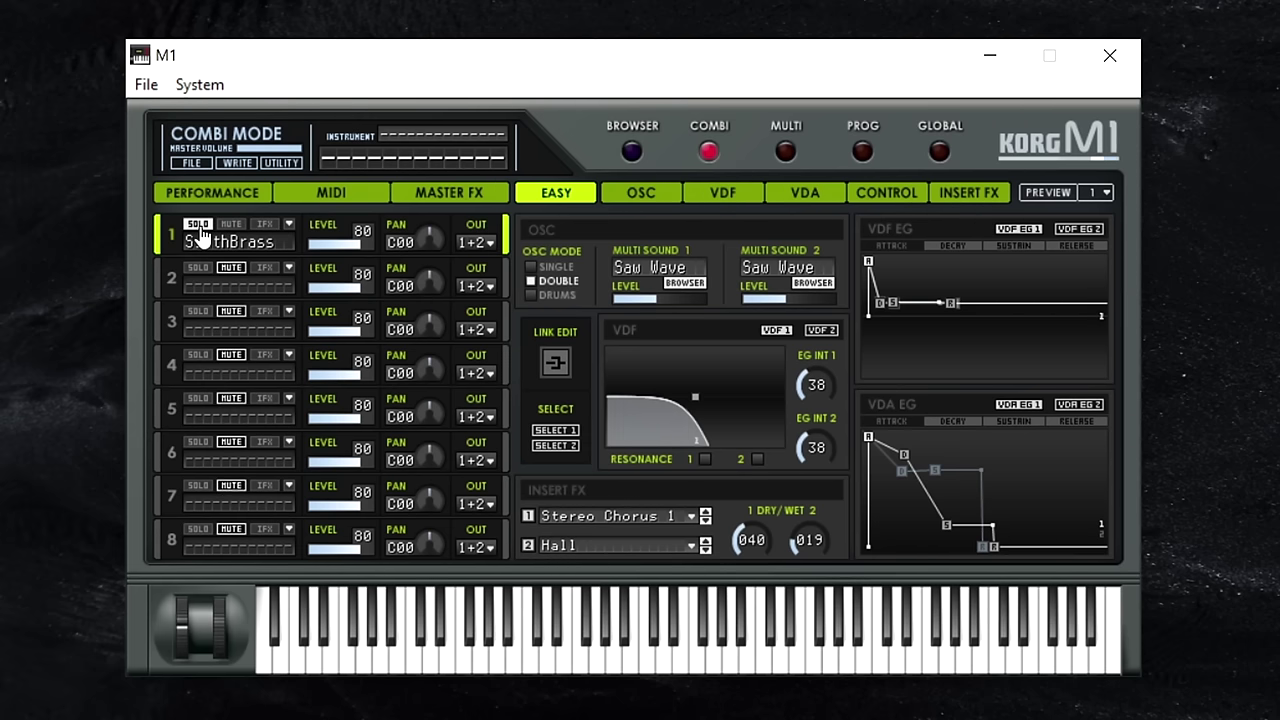
{"action": "left_click", "coordinate": [199, 226]}
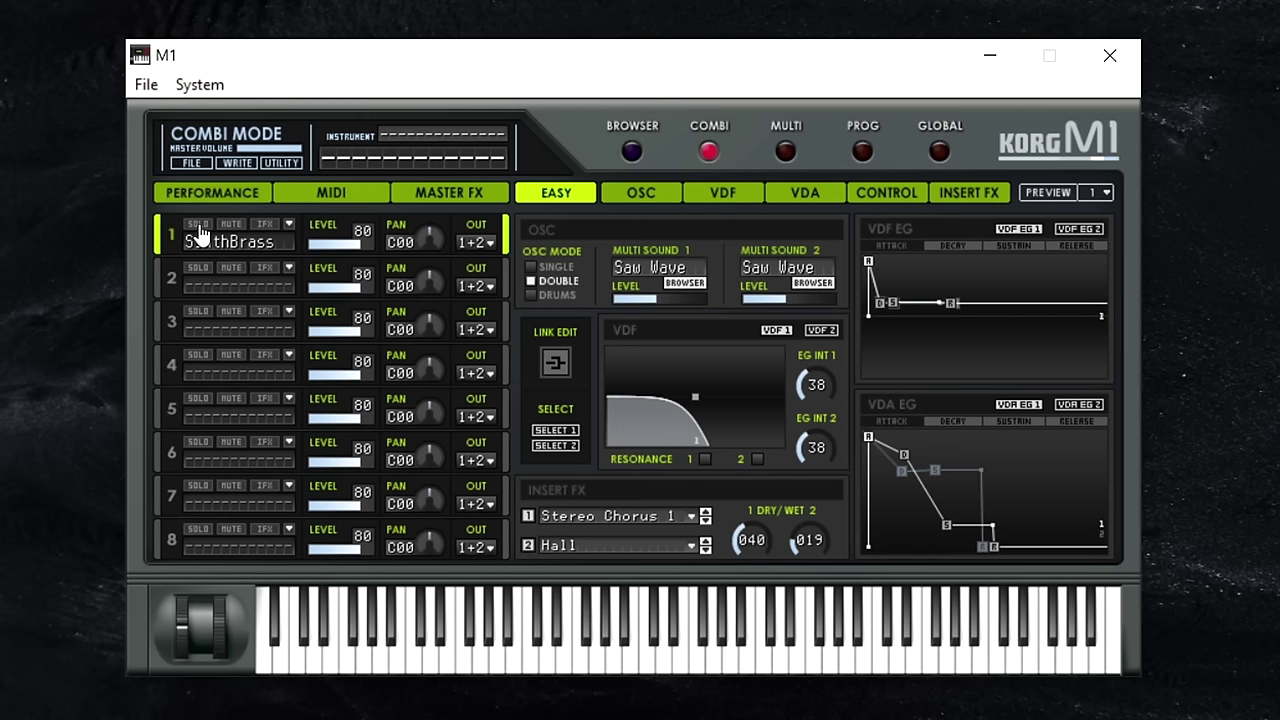
Load the program Piano2 16' from the Piano instrument category into slot 2 of the combi.
{"action": "left_click", "coordinate": [310, 193]}
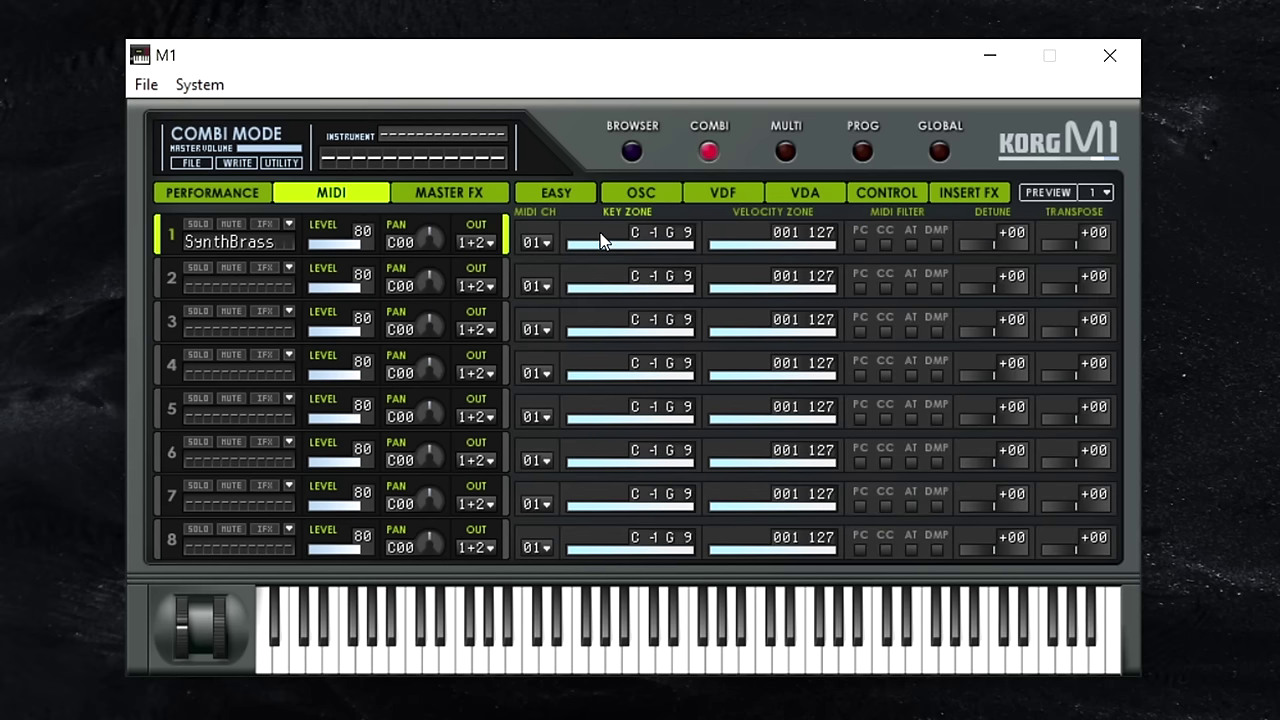
{"action": "left_click", "coordinate": [182, 285]}
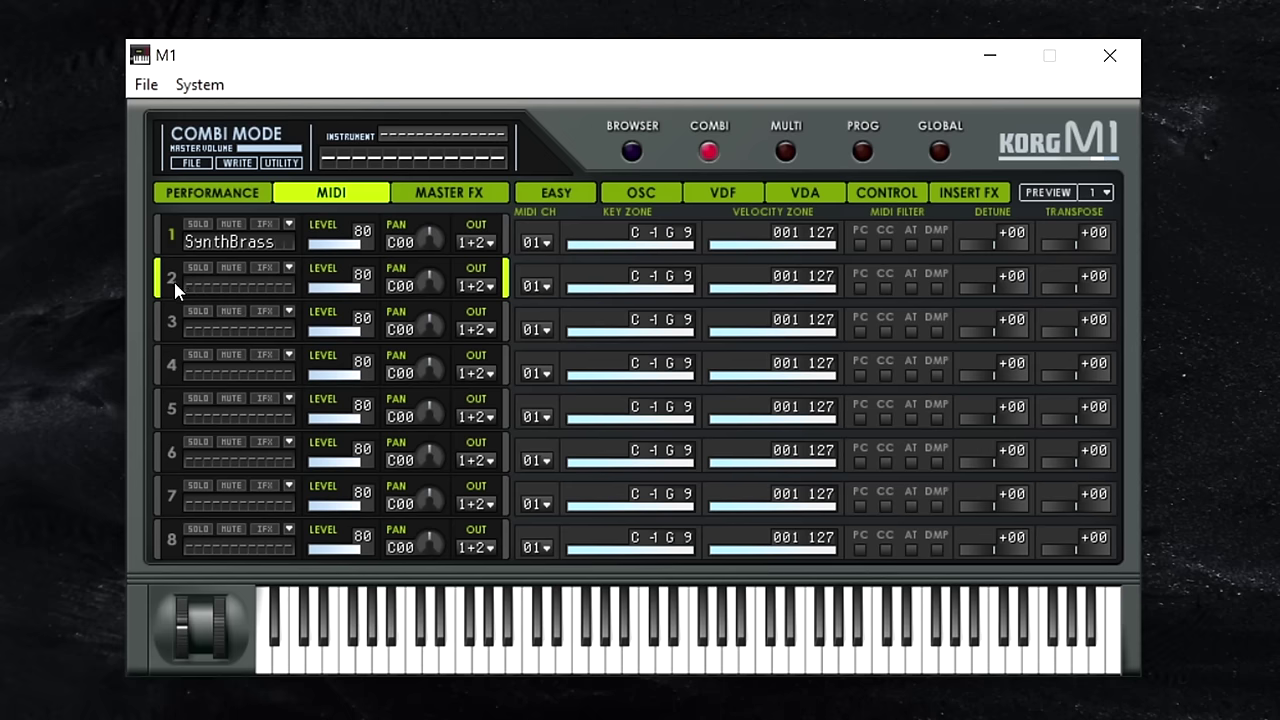
{"action": "right_click", "coordinate": [292, 280]}
{"action": "left_click", "coordinate": [345, 294]}
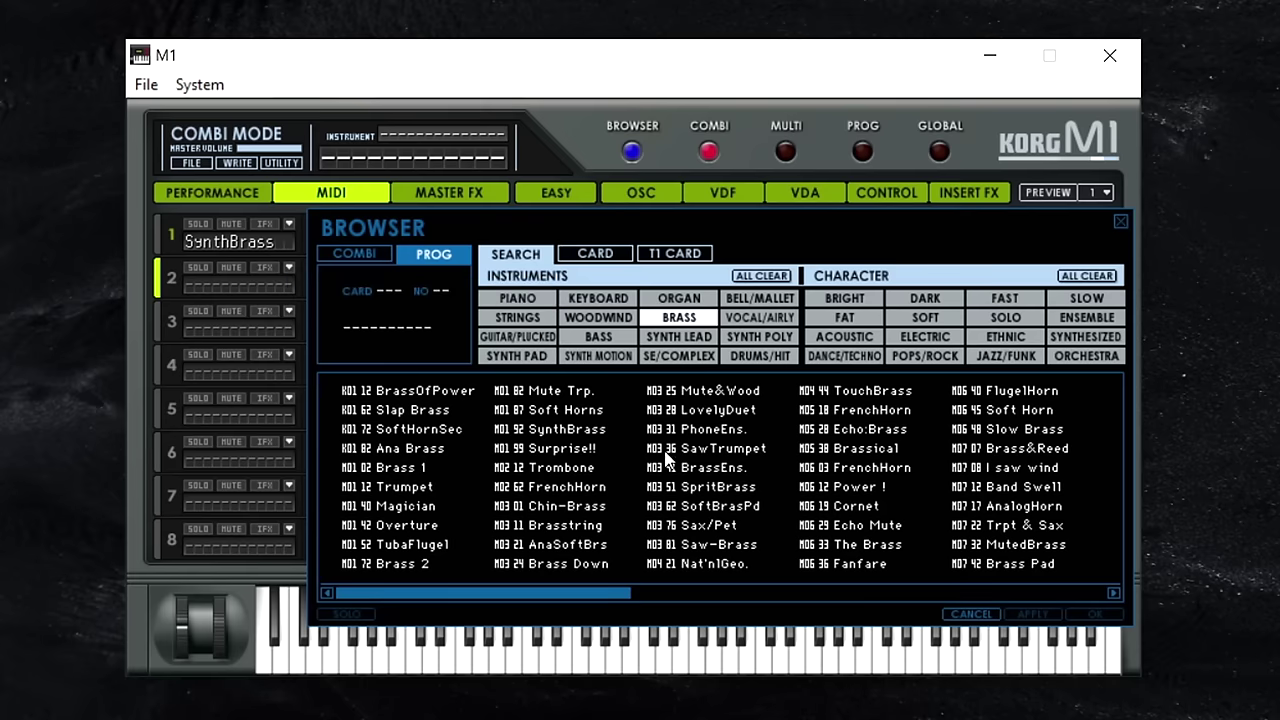
{"action": "left_click", "coordinate": [531, 301]}
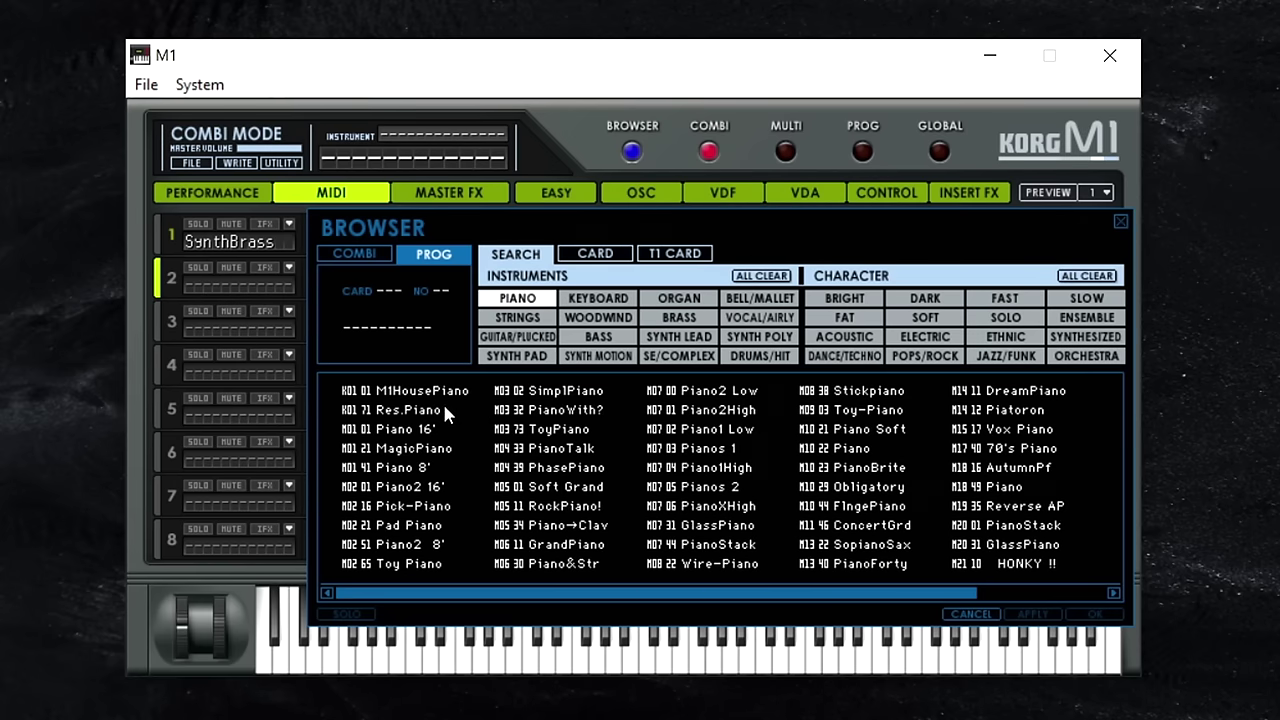
{"action": "double_click", "coordinate": [405, 486]}
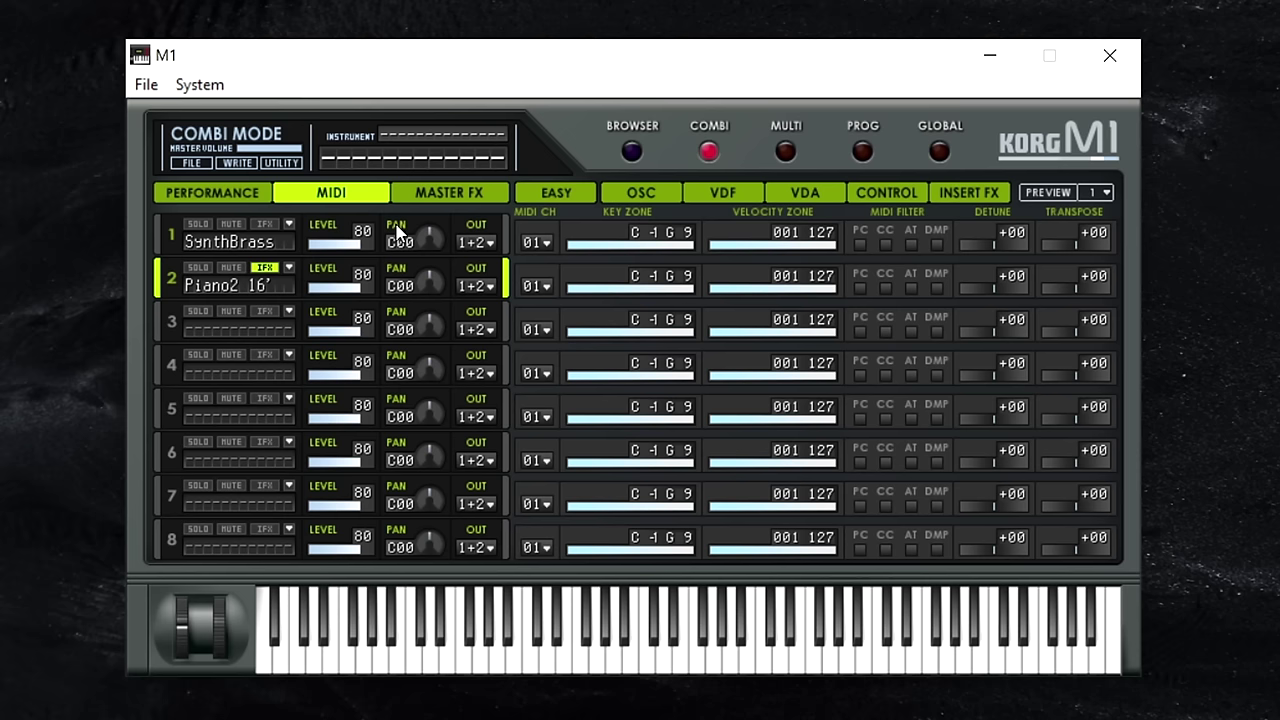
Split the keyboard by limiting slot 2's key zone to C-1 through G#4 and slot 1's to F4 through G9.
{"action": "left_click", "coordinate": [228, 236]}
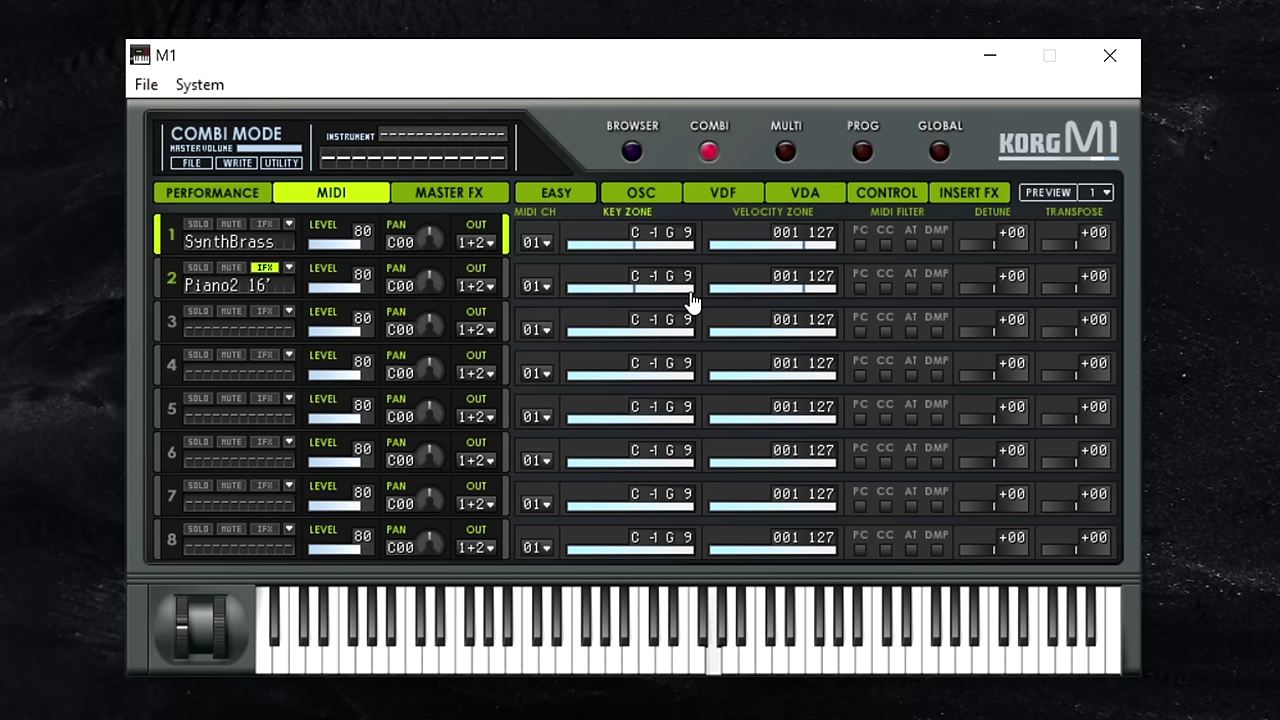
{"action": "left_click_drag", "start_coordinate": [694, 302], "coordinate": [638, 306]}
{"action": "left_click_drag", "start_coordinate": [568, 256], "coordinate": [634, 277]}
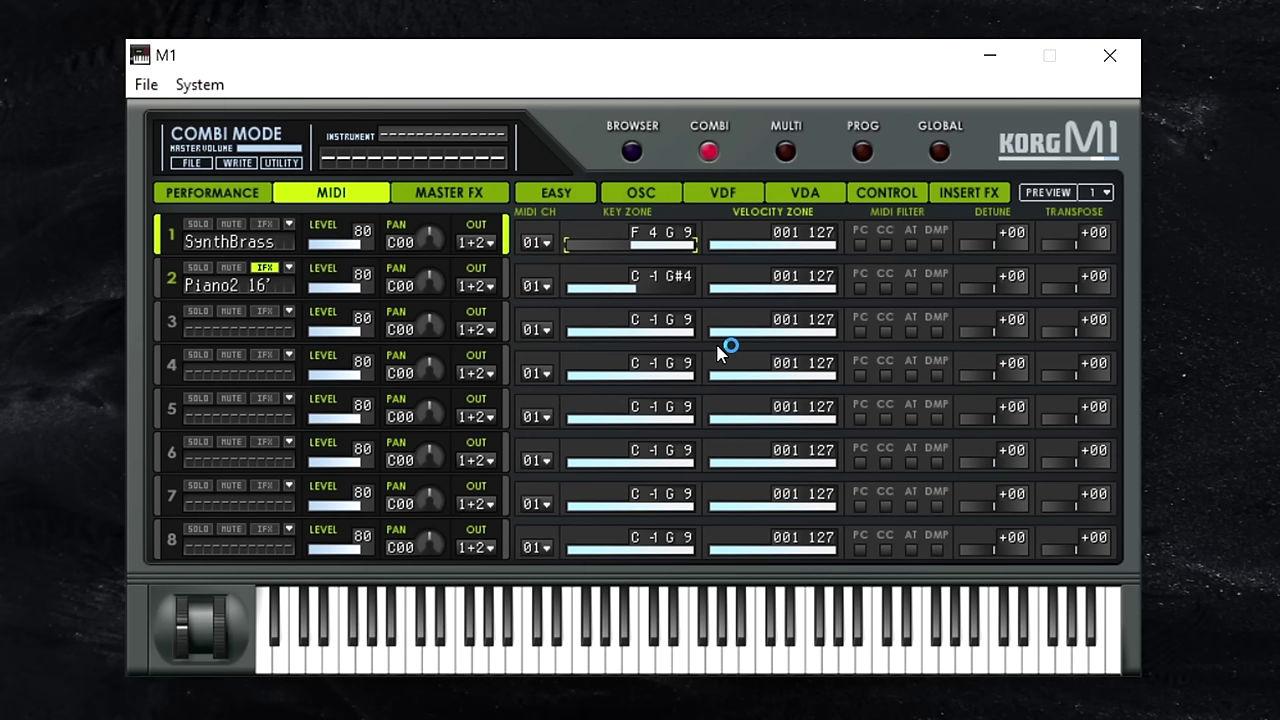
{"action": "mouse_move", "coordinate": [1050, 258]}
{"action": "left_mouse_down"}
{"action": "mouse_move", "coordinate": [1092, 256]}
{"action": "mouse_move", "coordinate": [1058, 272]}
{"action": "mouse_move", "coordinate": [1071, 270]}
{"action": "left_mouse_up"}
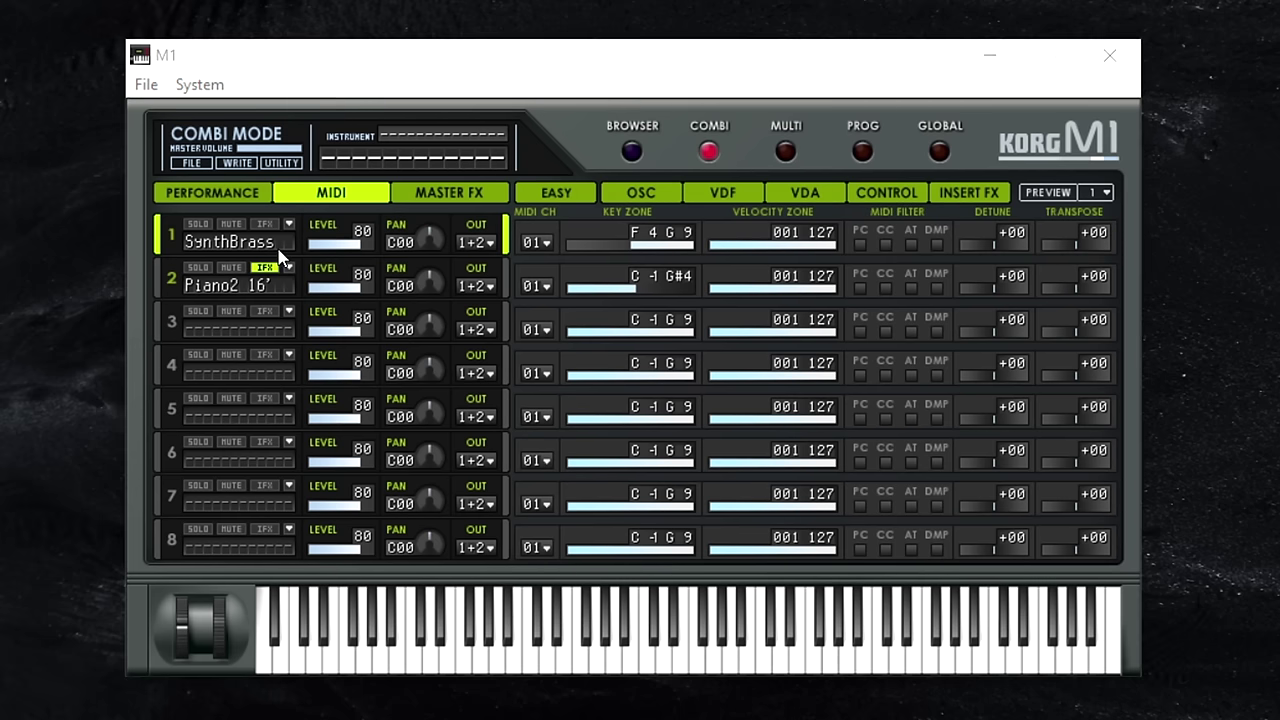
Solo slot 1, set its FX 1 insert effect to the Ensemble Hall reverb and toggle the slot's insert effects.
{"action": "left_click", "coordinate": [280, 258]}
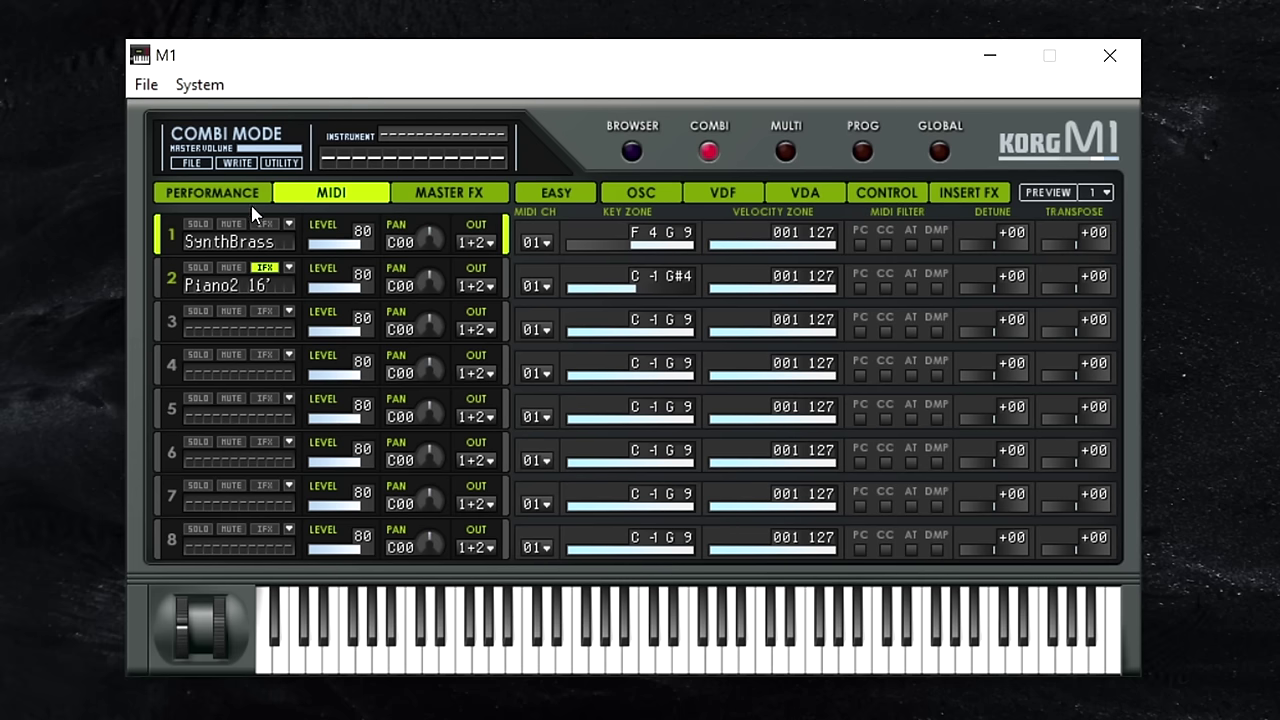
{"action": "left_click", "coordinate": [199, 225]}
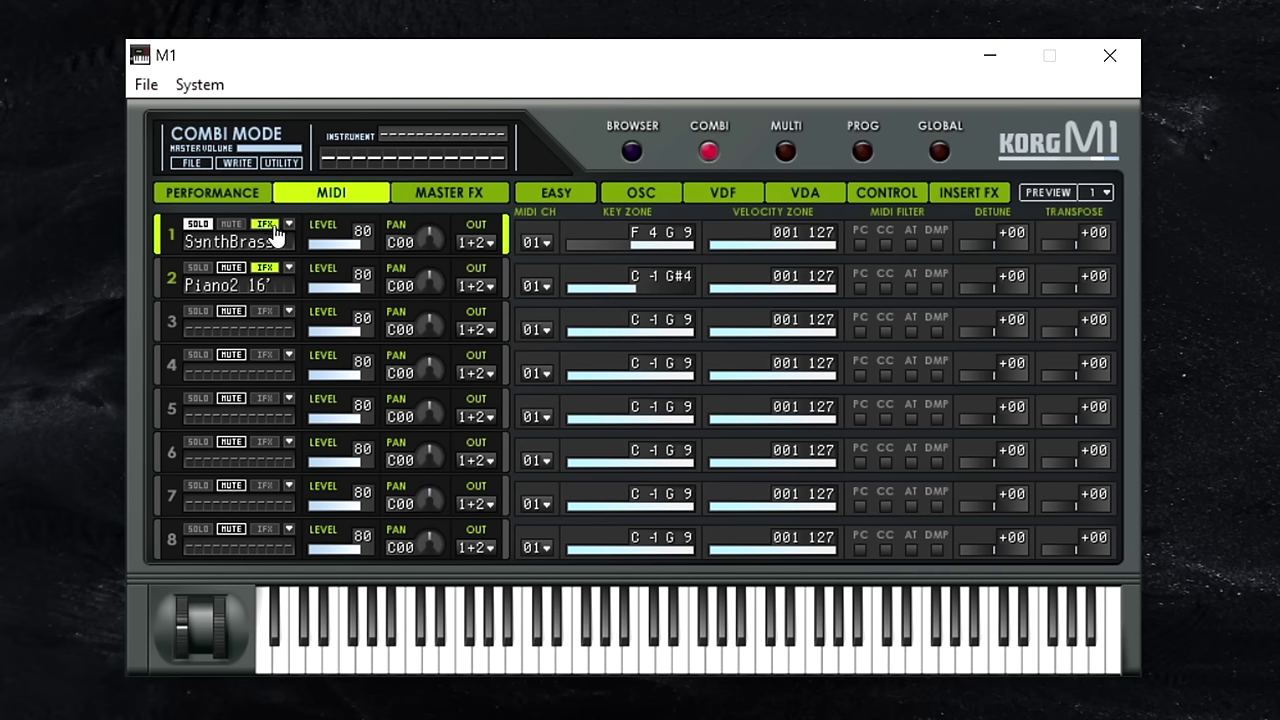
{"action": "left_click", "coordinate": [970, 198]}
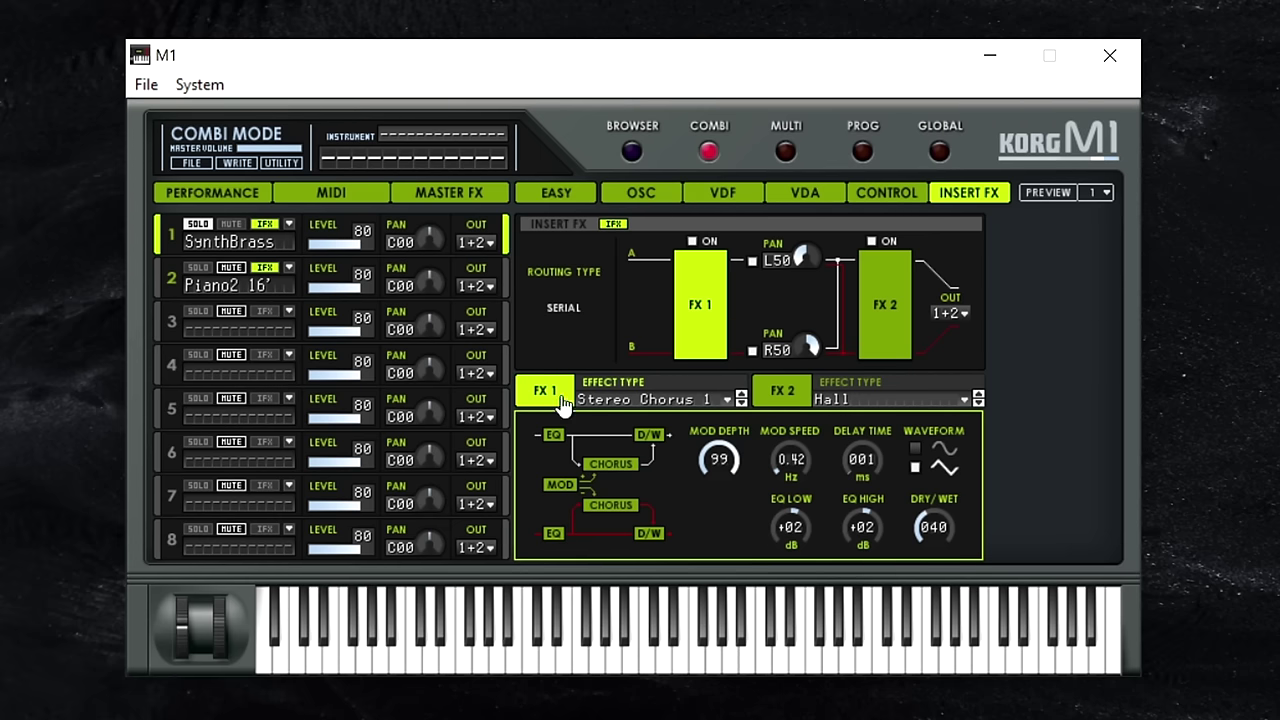
{"action": "left_click", "coordinate": [725, 402]}
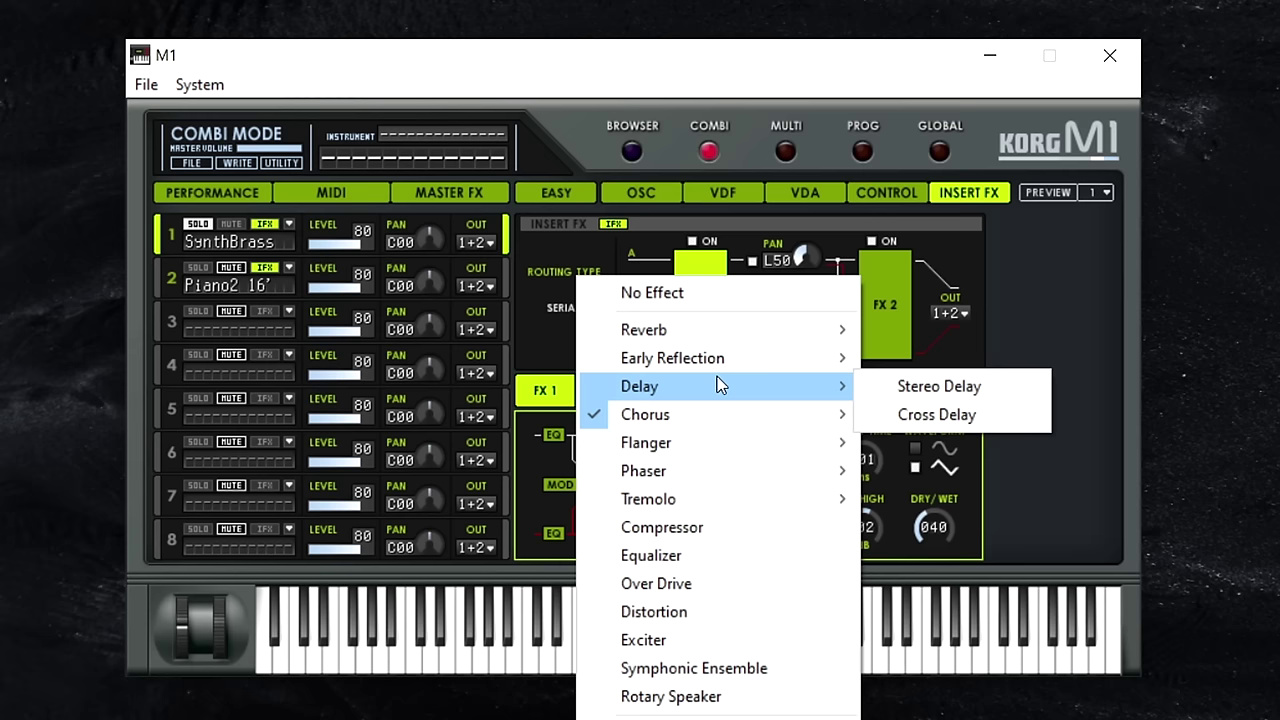
{"action": "mouse_move", "coordinate": [727, 326]}
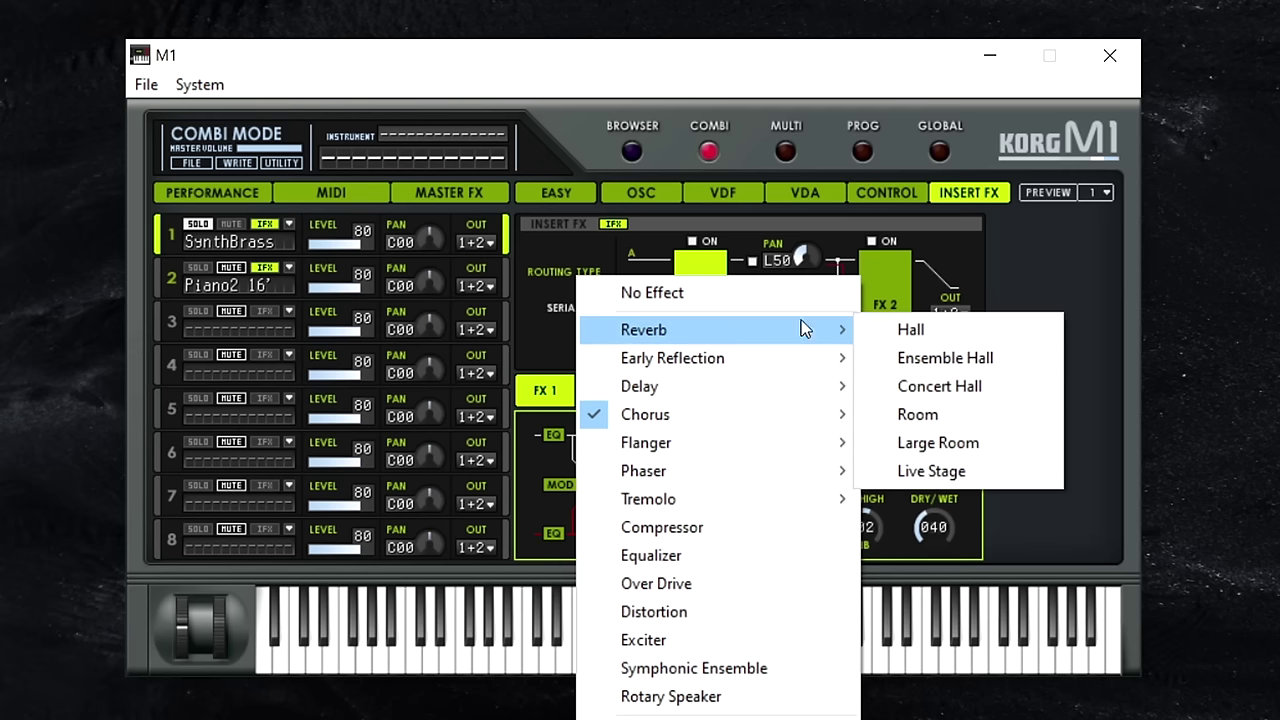
{"action": "left_click", "coordinate": [940, 360]}
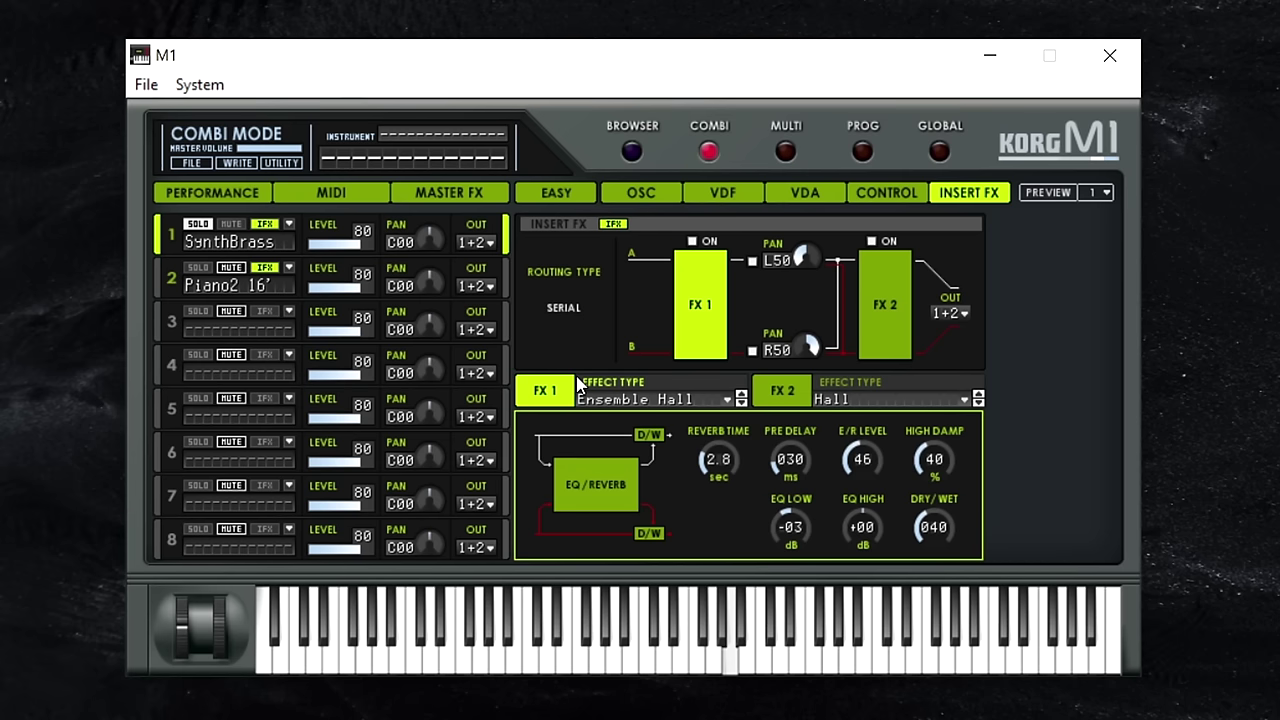
{"action": "left_click", "coordinate": [266, 225]}
{"action": "left_click", "coordinate": [274, 227]}
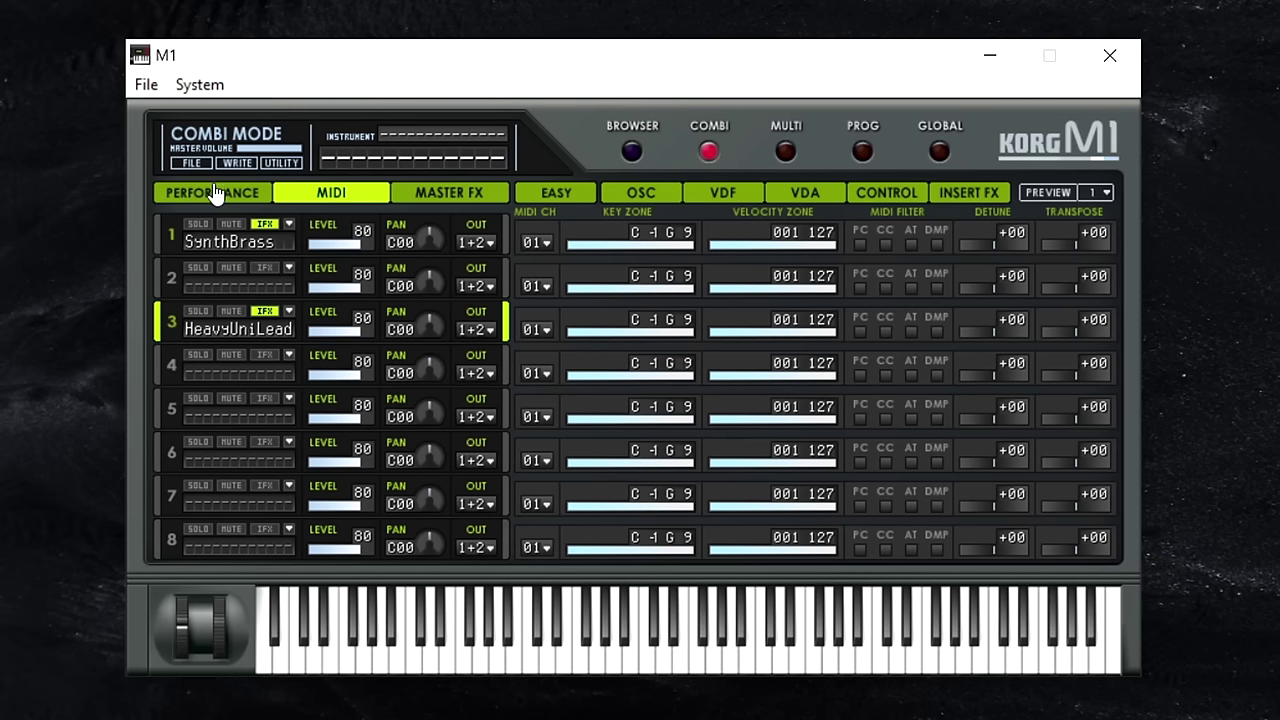
Save all M1 data as a file named 123 in the WAVESTATION folder.
{"action": "left_click", "coordinate": [193, 163]}
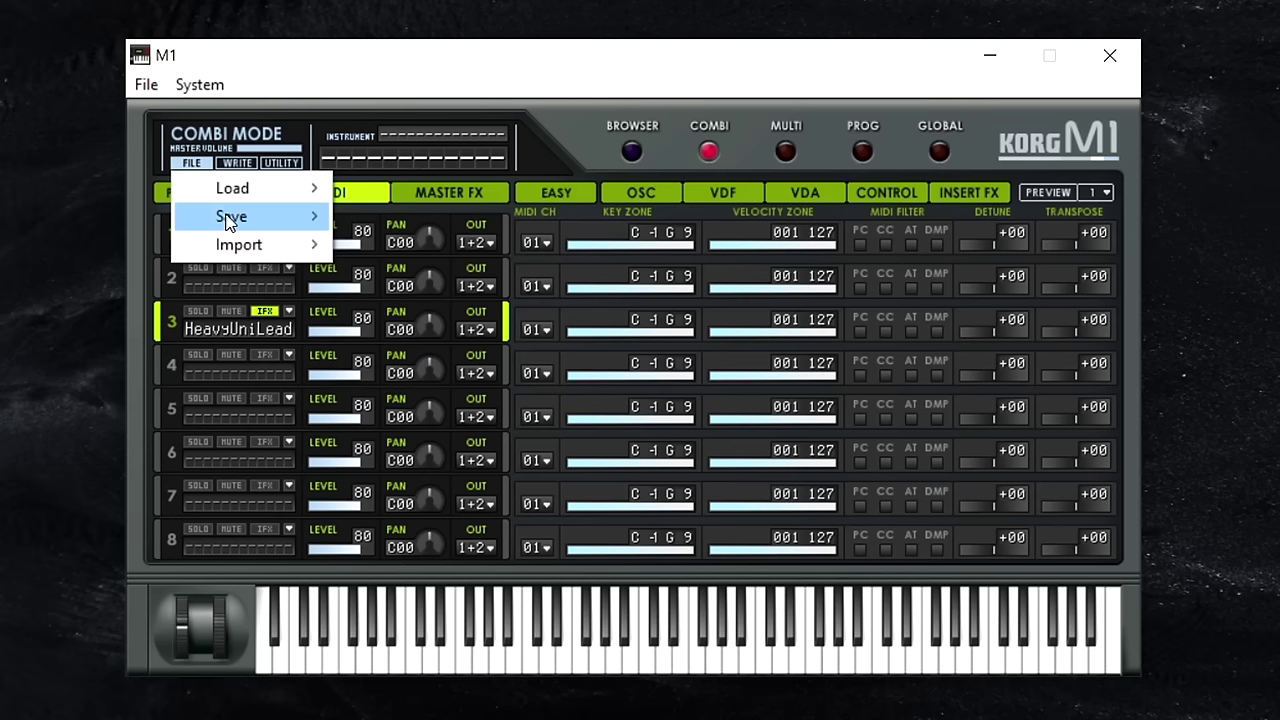
{"action": "mouse_move", "coordinate": [228, 222]}
{"action": "left_click", "coordinate": [403, 220]}
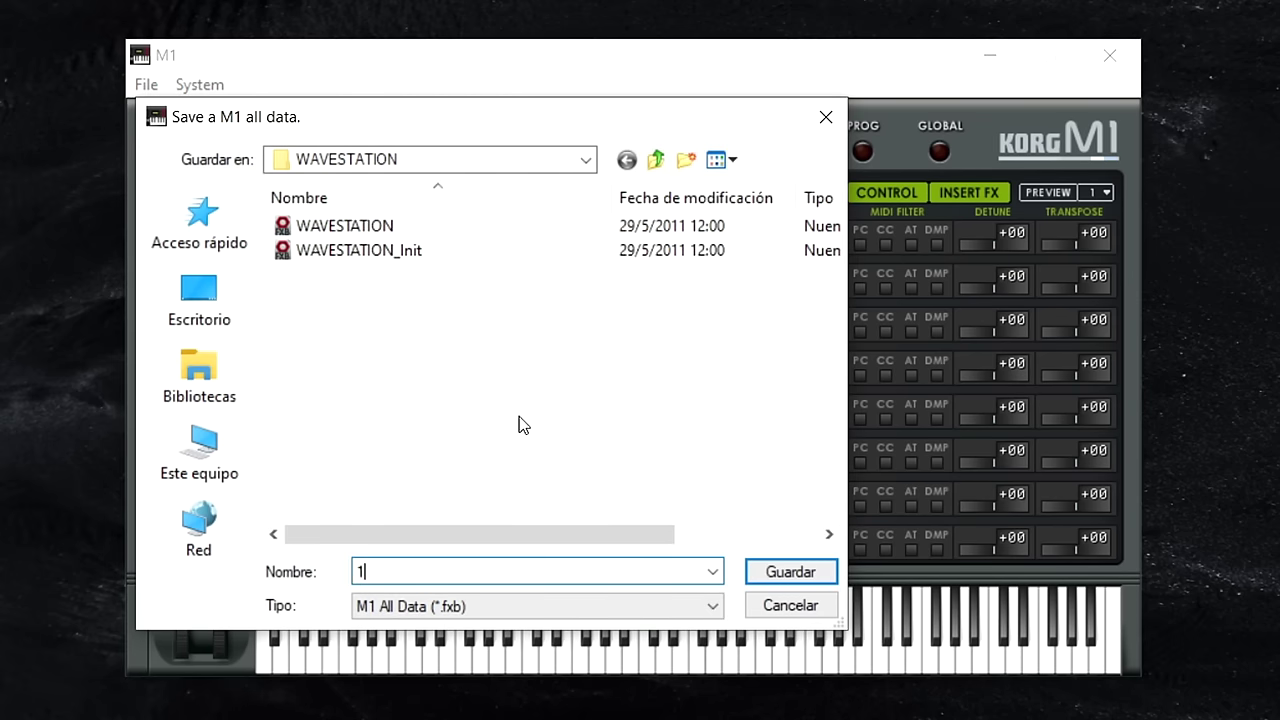
{"action": "type", "text": "123"}
{"action": "left_click", "coordinate": [811, 571]}
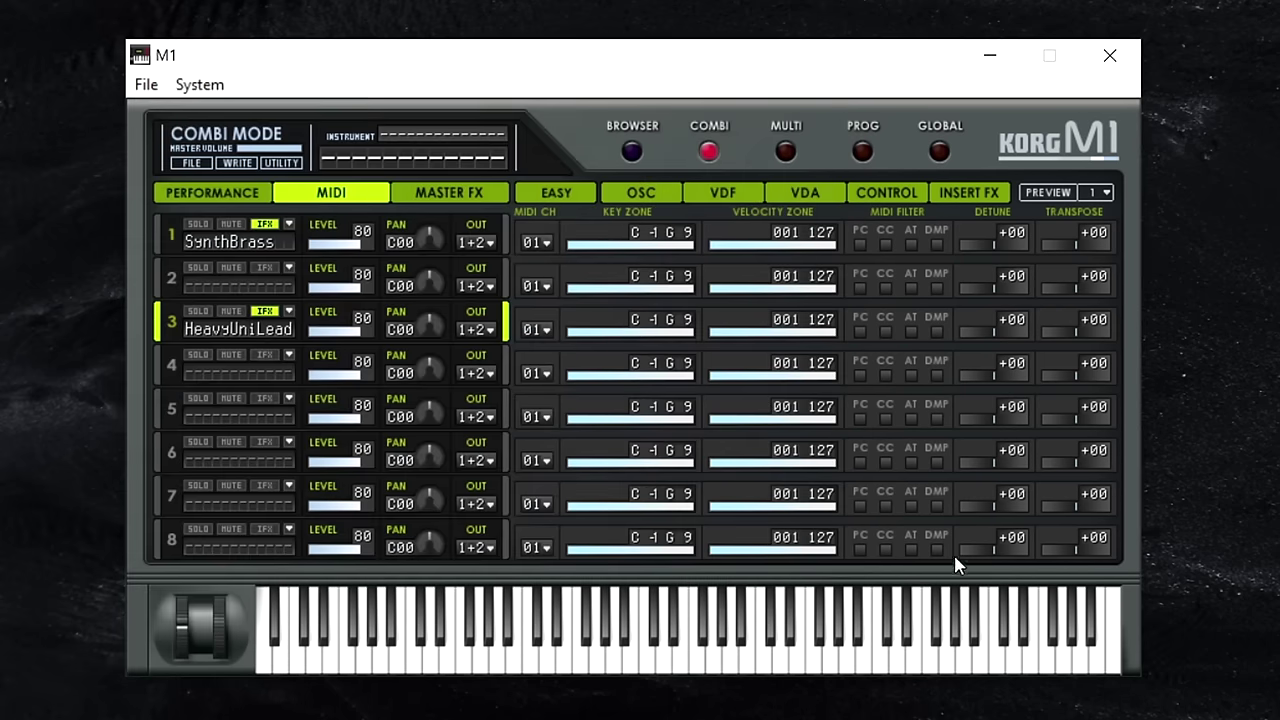
Clear all programs from the combi's slots with All Clear.
{"action": "left_click", "coordinate": [282, 163]}
{"action": "left_click", "coordinate": [329, 288]}
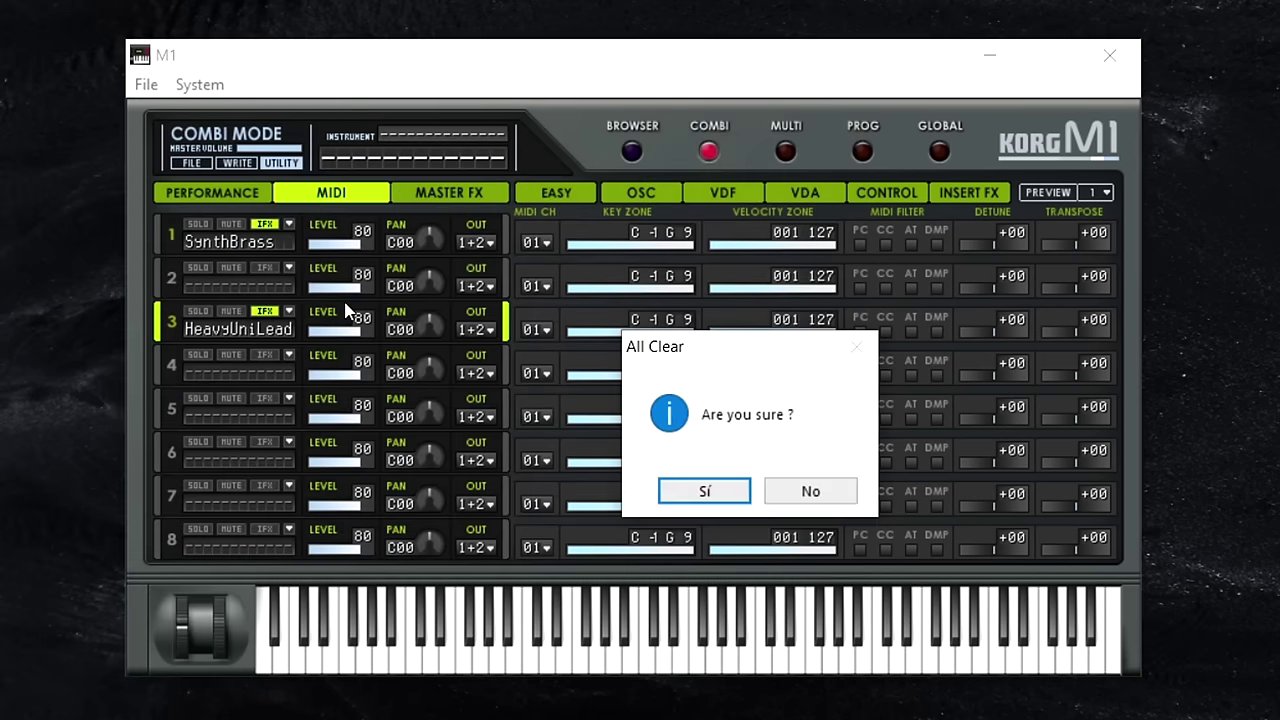
{"action": "left_click", "coordinate": [727, 497]}
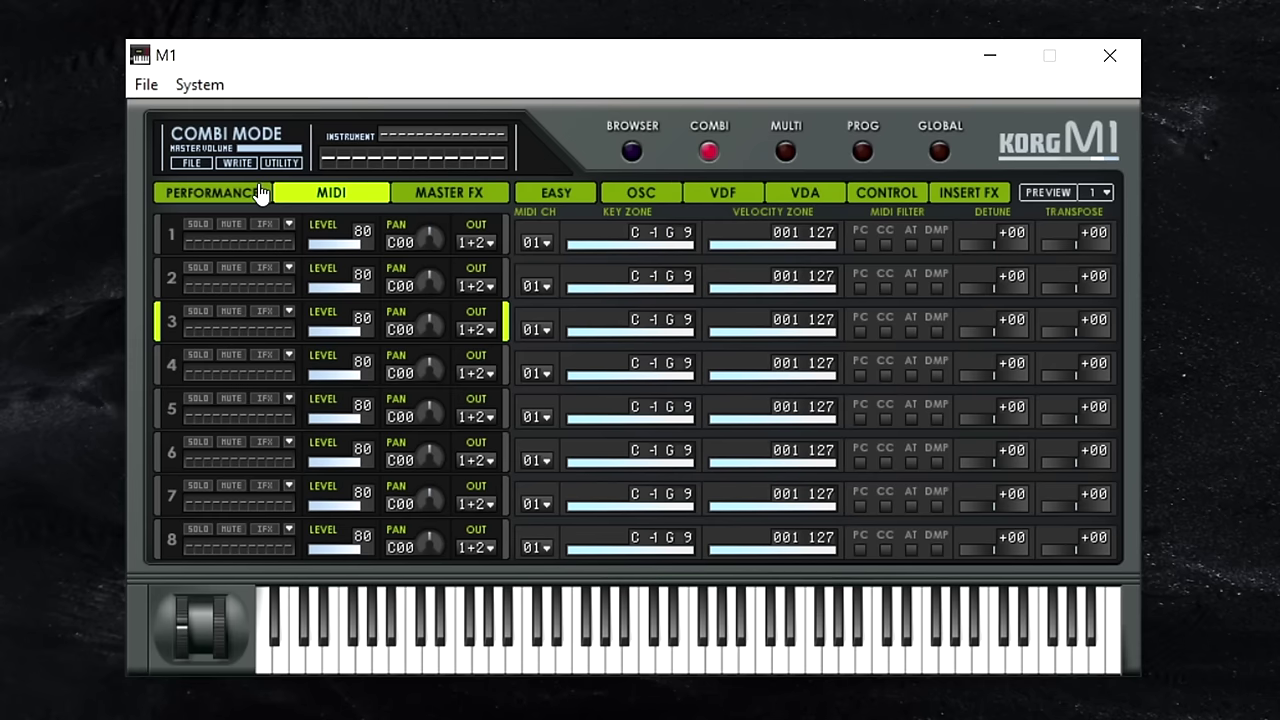
Load all M1 data from the file 123 in the WAVESTATION folder.
{"action": "left_click", "coordinate": [189, 164]}
{"action": "mouse_move", "coordinate": [233, 189]}
{"action": "left_click", "coordinate": [395, 189]}
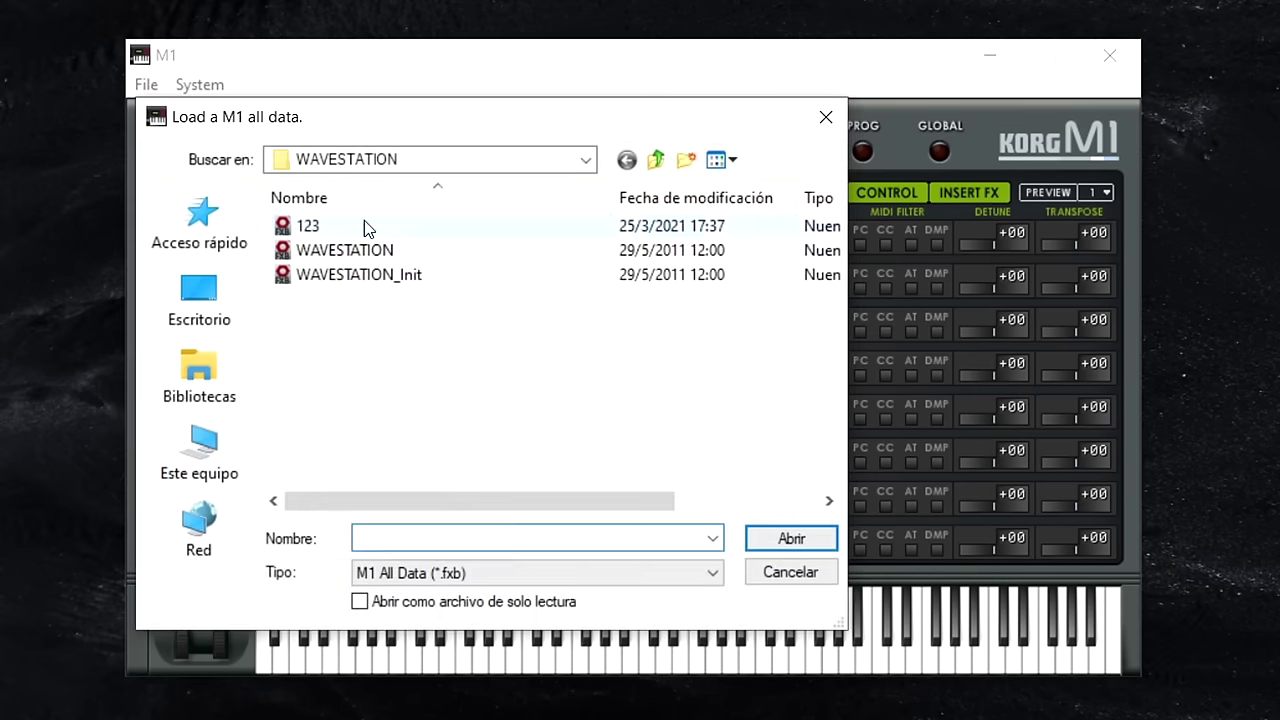
{"action": "left_click", "coordinate": [364, 222]}
{"action": "left_click", "coordinate": [768, 540]}
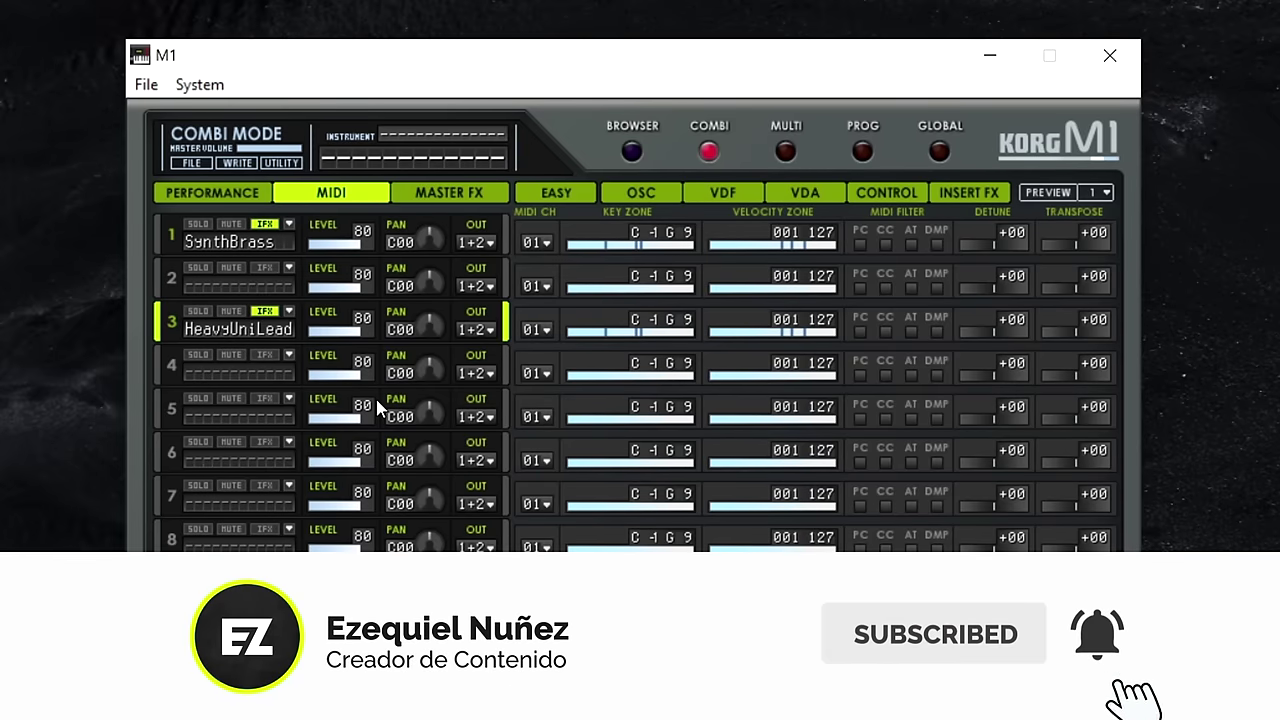
Audition T1 Card 1 combis including In Baroque and Willow, and AirStrings and Fat Stack from T1 Card 2.
{"action": "left_click", "coordinate": [577, 467]}
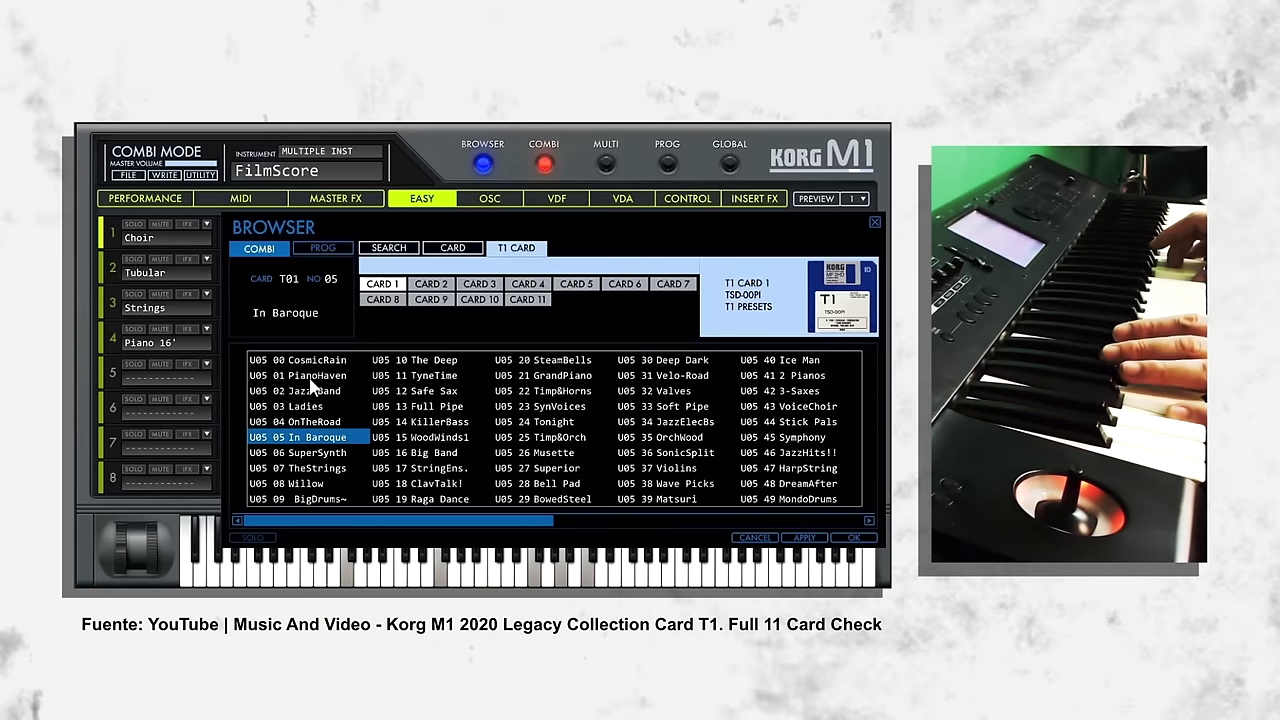
{"action": "key", "text": "Down"}
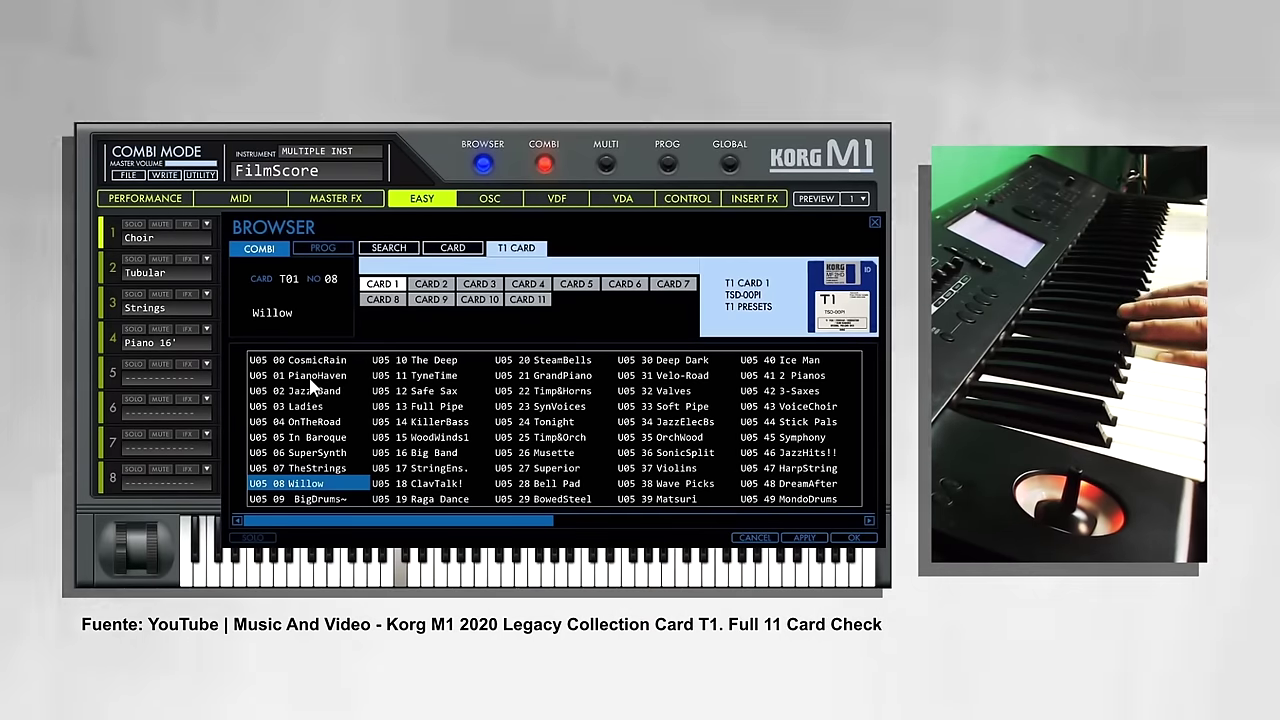
{"action": "key", "text": "Down"}
{"action": "key", "text": "Down"}
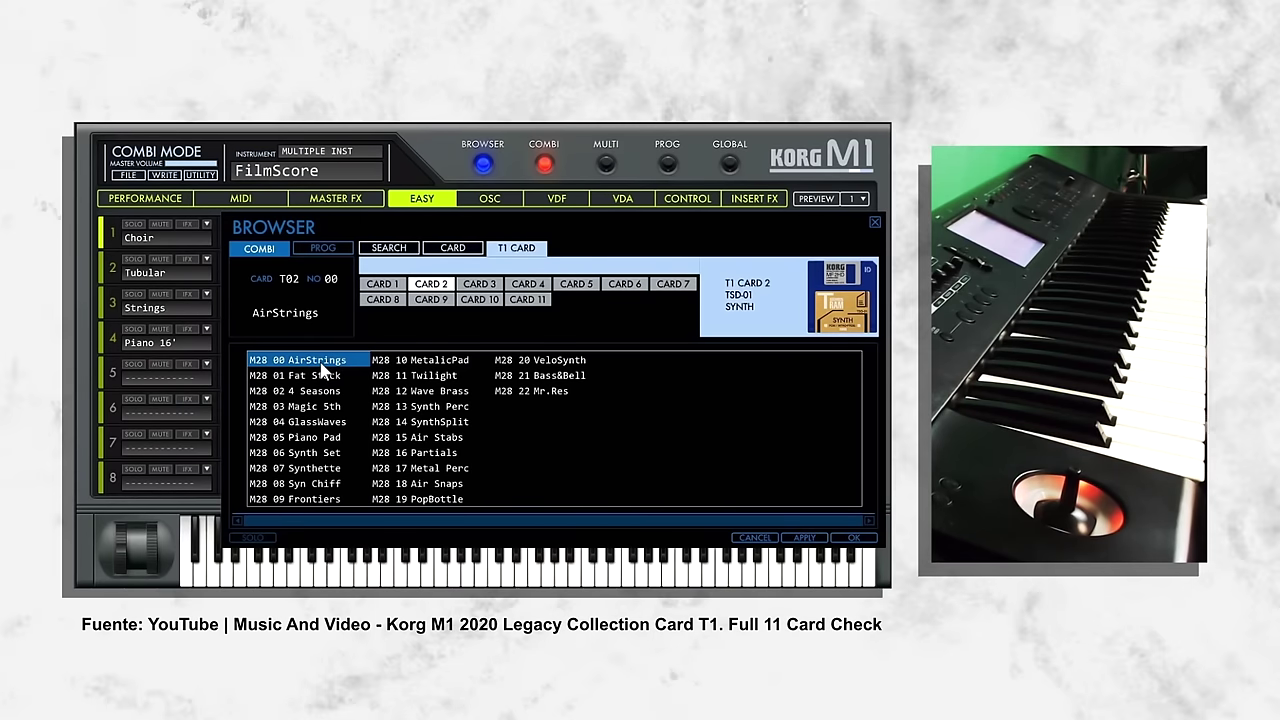
{"action": "left_click", "coordinate": [321, 372]}
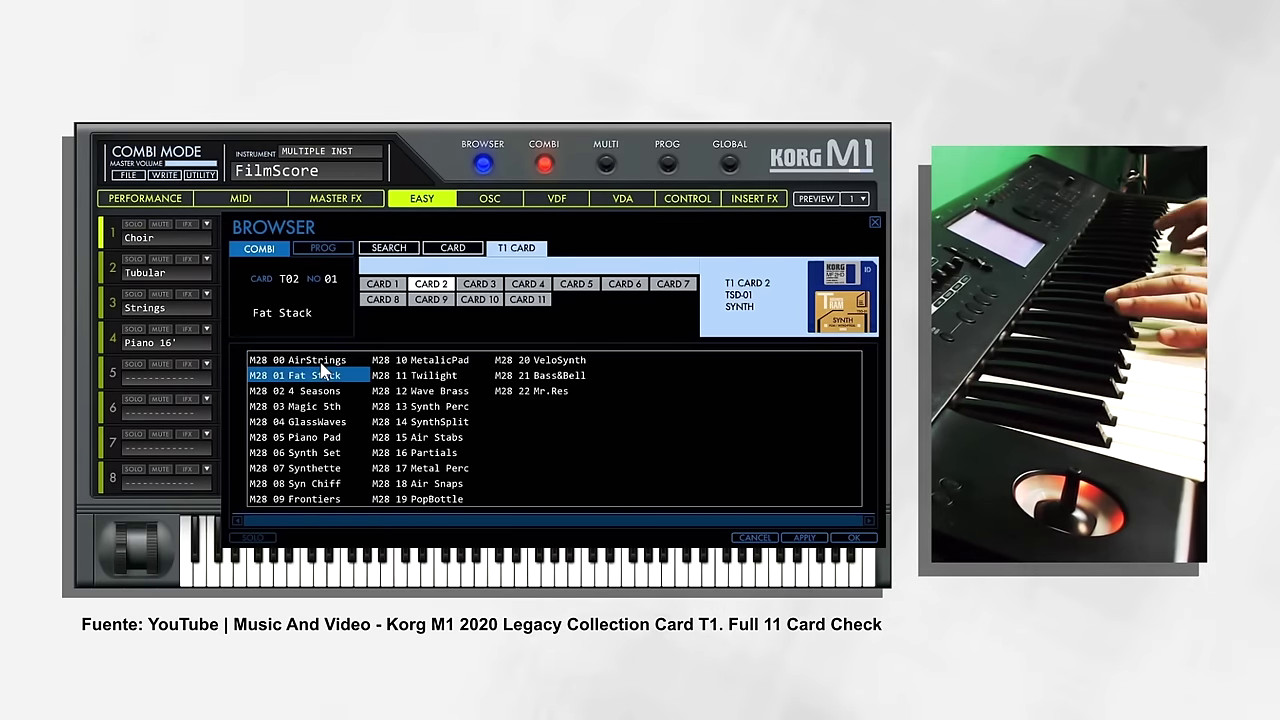